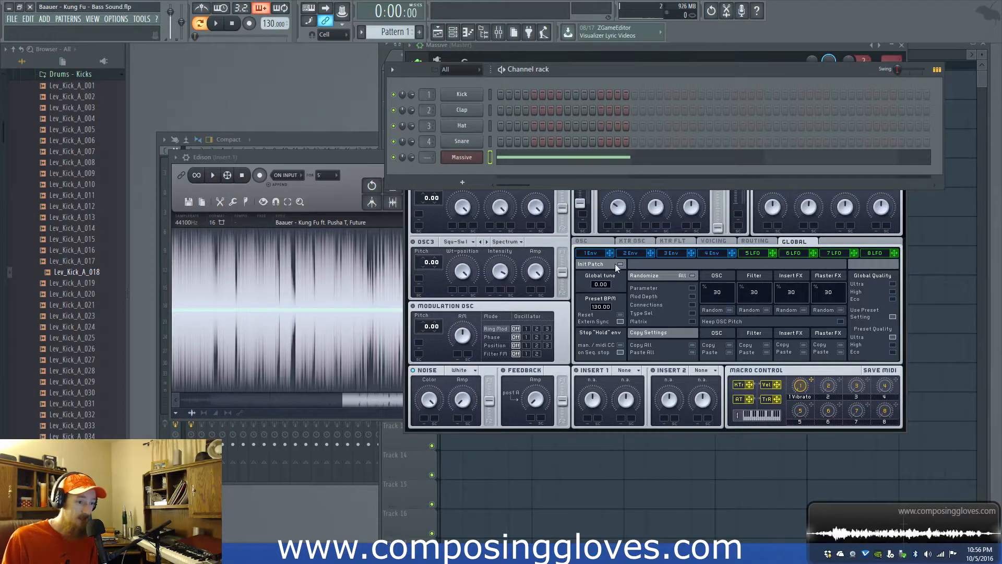
# Bring up the Massive bass patch, the mixer and the Edison window on Insert 1, and return to Massive
pyautogui.click(559, 251)
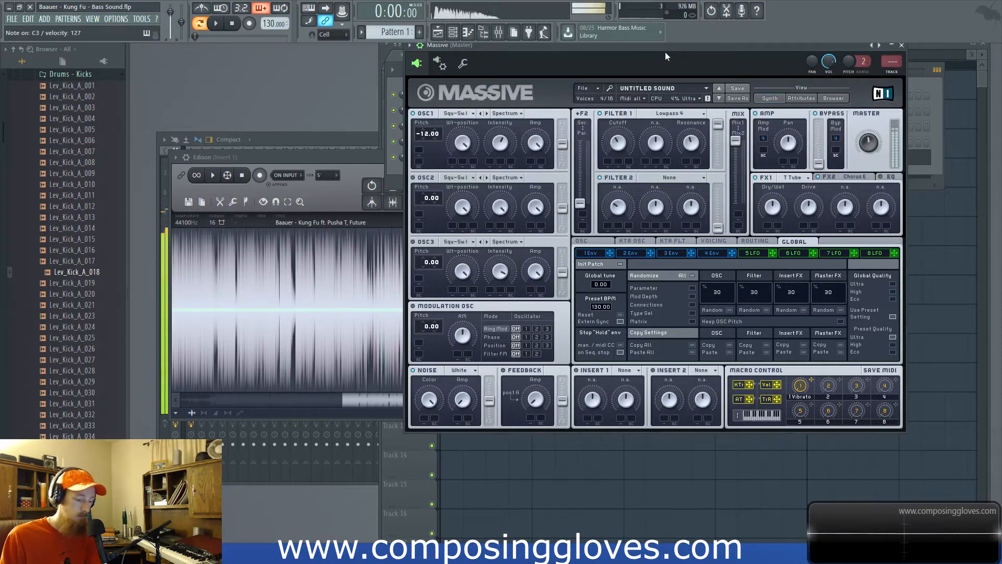
pyautogui.press('F9')
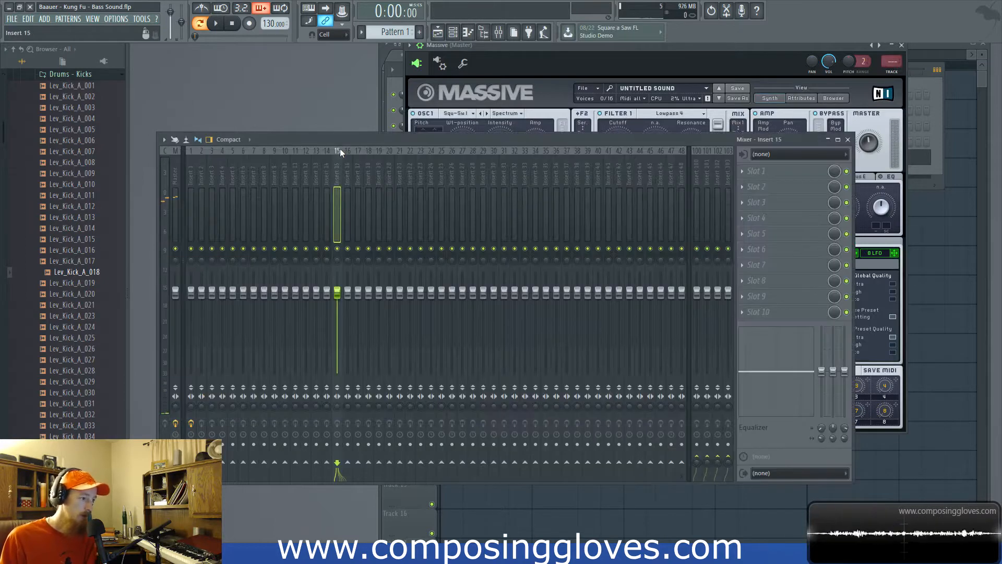
pyautogui.click(771, 57)
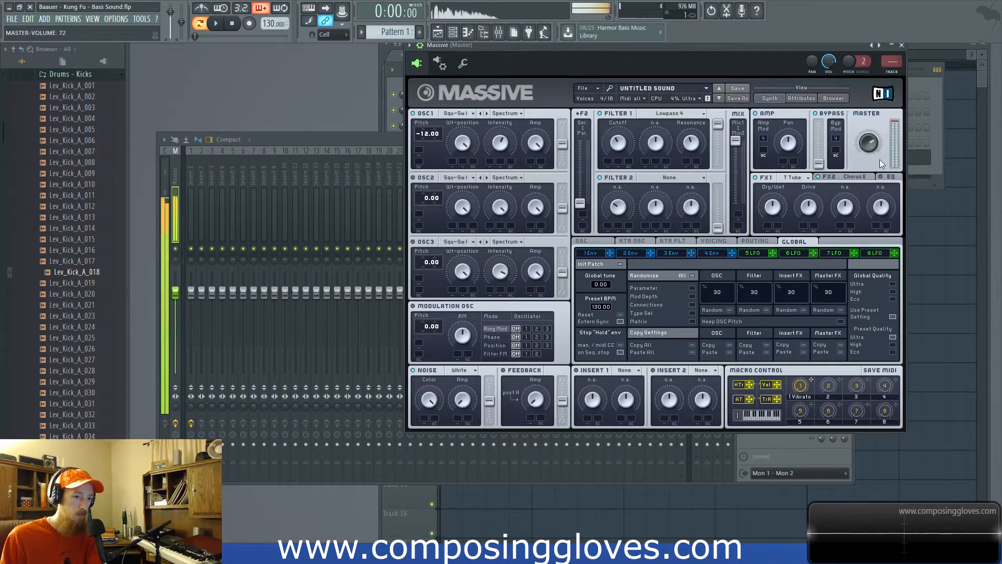
pyautogui.click(346, 133)
pyautogui.click(348, 164)
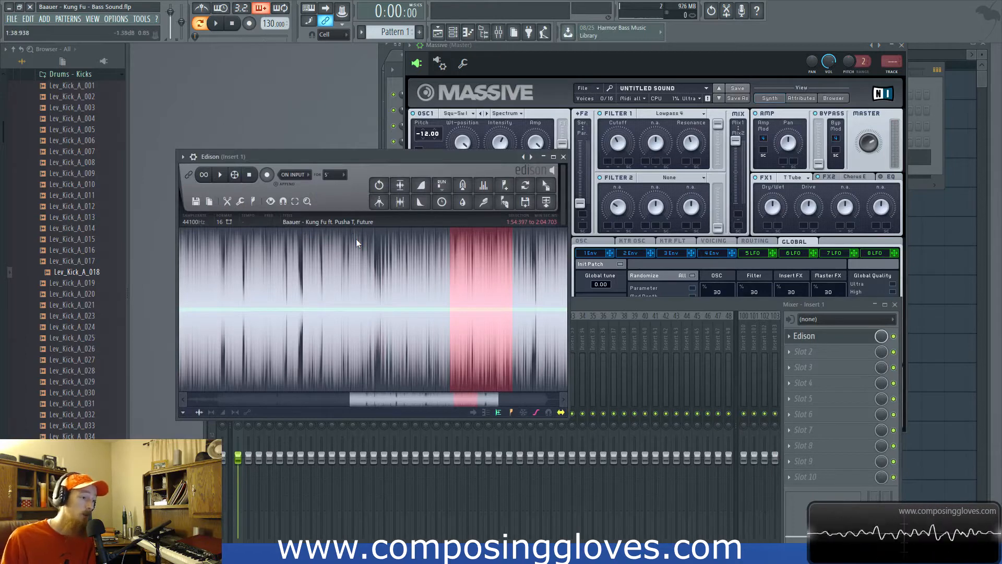
pyautogui.click(635, 50)
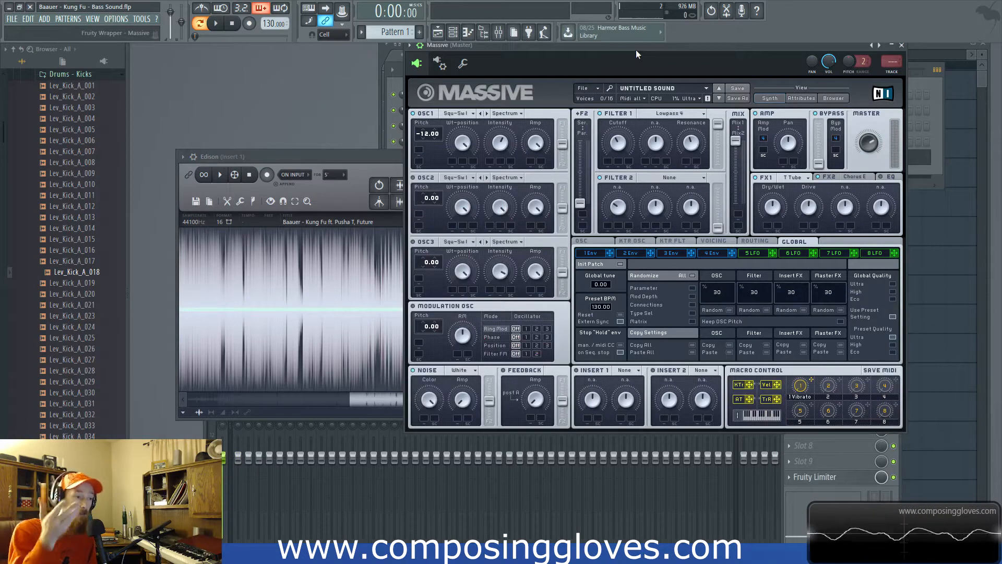
# Shift the Edison window clear of Massive and play the selected section of the Kung Fu track
pyautogui.click(383, 156)
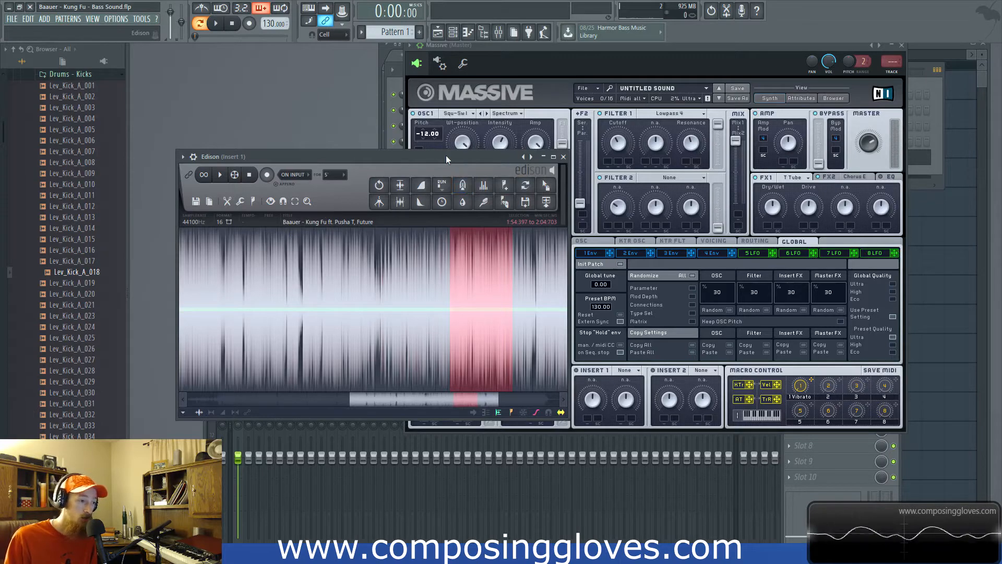
pyautogui.moveTo(445, 155); pyautogui.dragTo(430, 154)
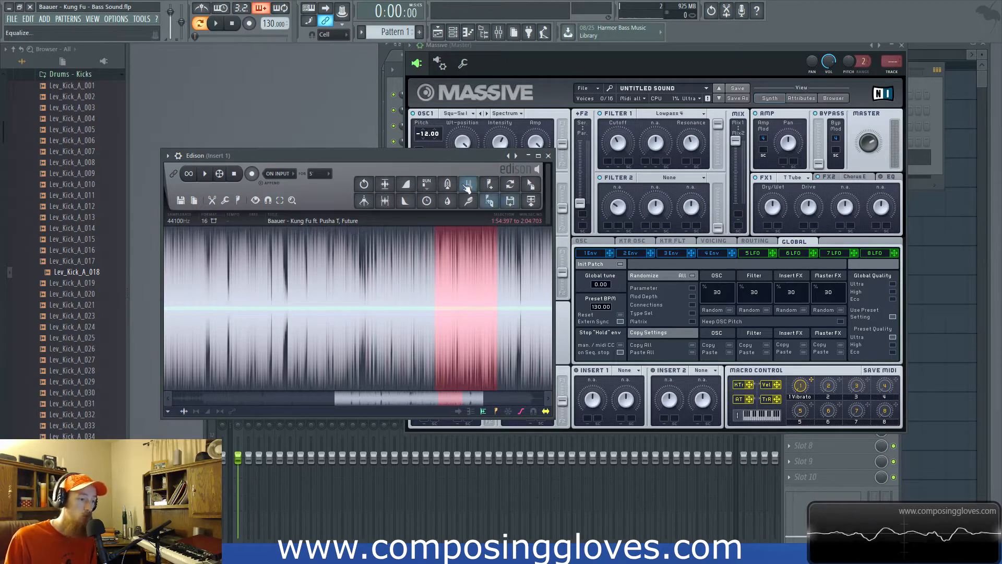
pyautogui.moveTo(363, 152); pyautogui.dragTo(337, 159)
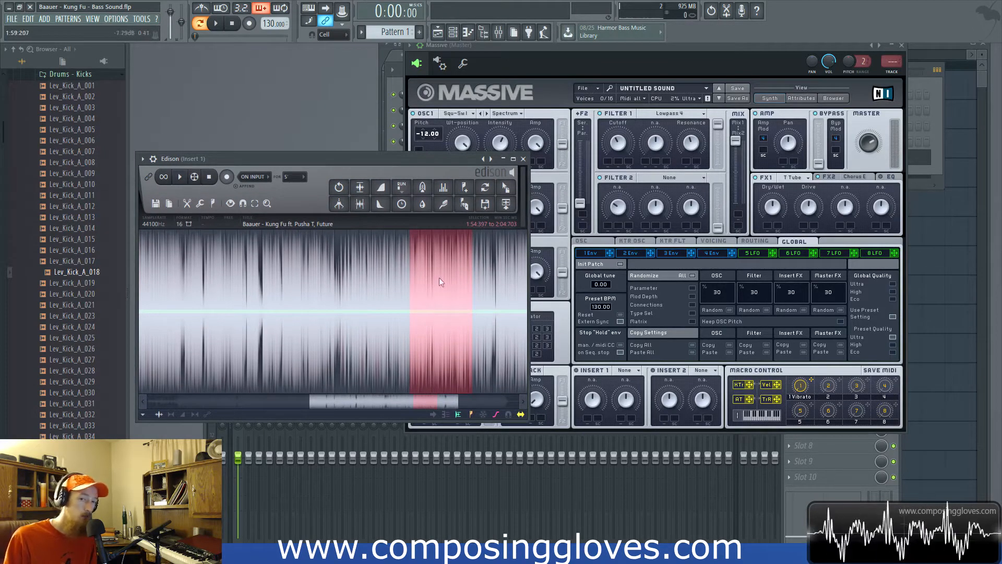
pyautogui.press('space')
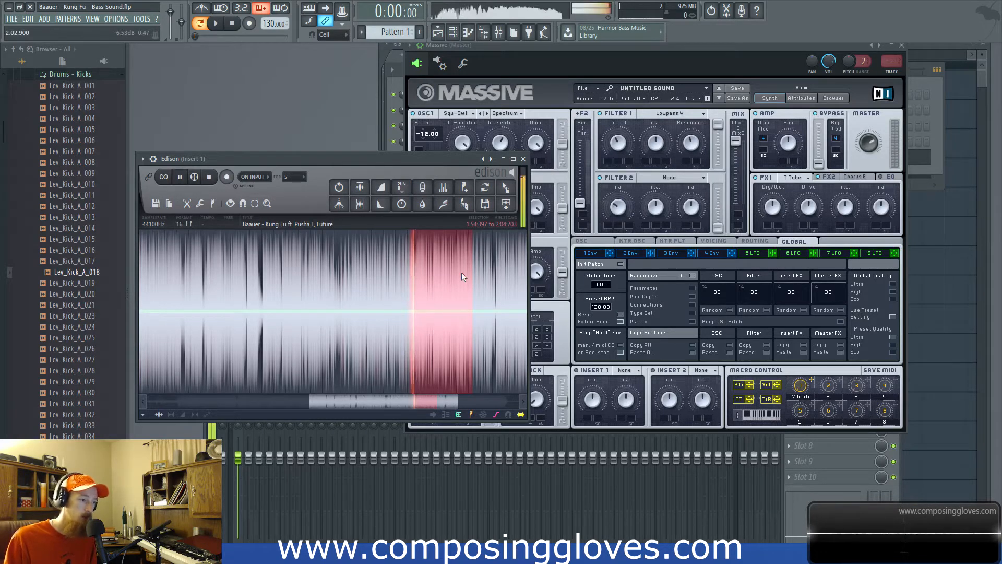
# Replay the selected reference section in Edison, alternating with Massive to compare the two bass sounds
pyautogui.click(587, 45)
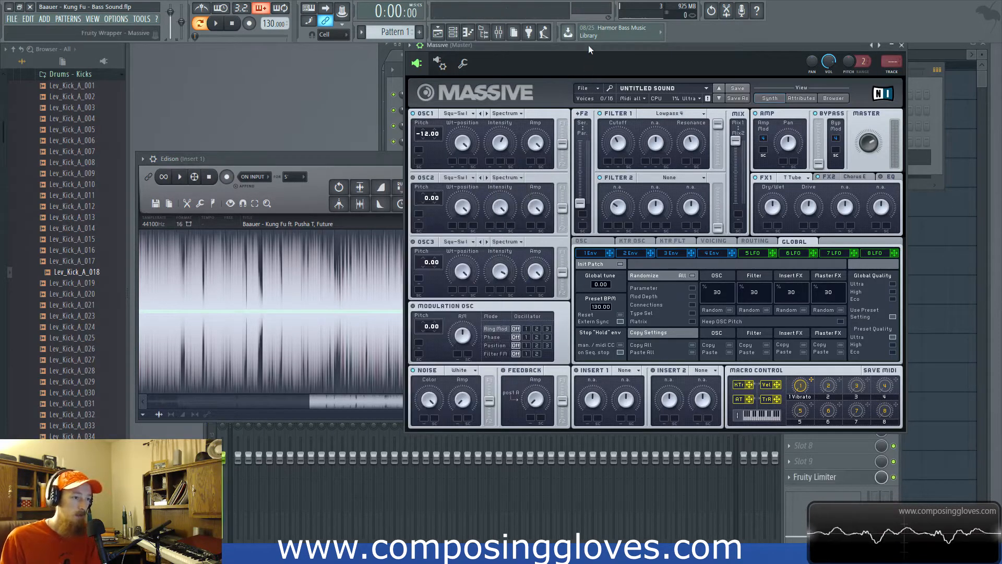
pyautogui.click(334, 158)
pyautogui.press('space')
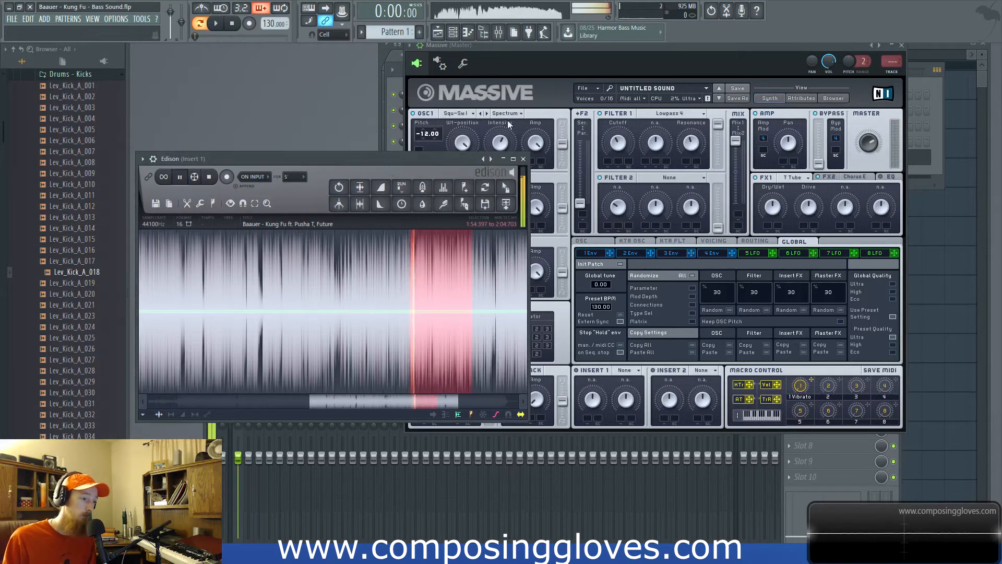
pyautogui.click(568, 49)
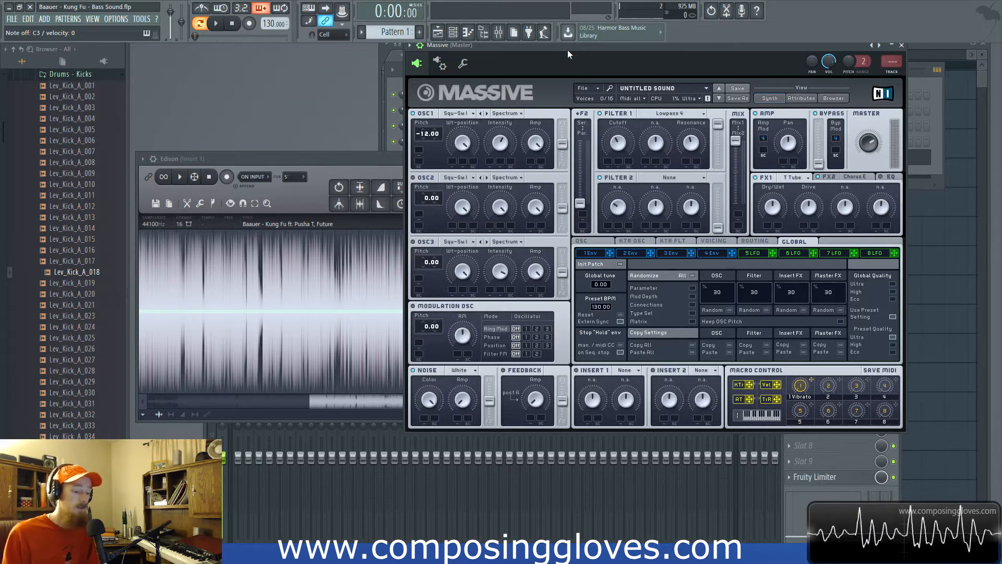
# Move Massive beside the Edison waveform and look through the wavetables available for OSC1
pyautogui.moveTo(568, 51); pyautogui.dragTo(458, 67)
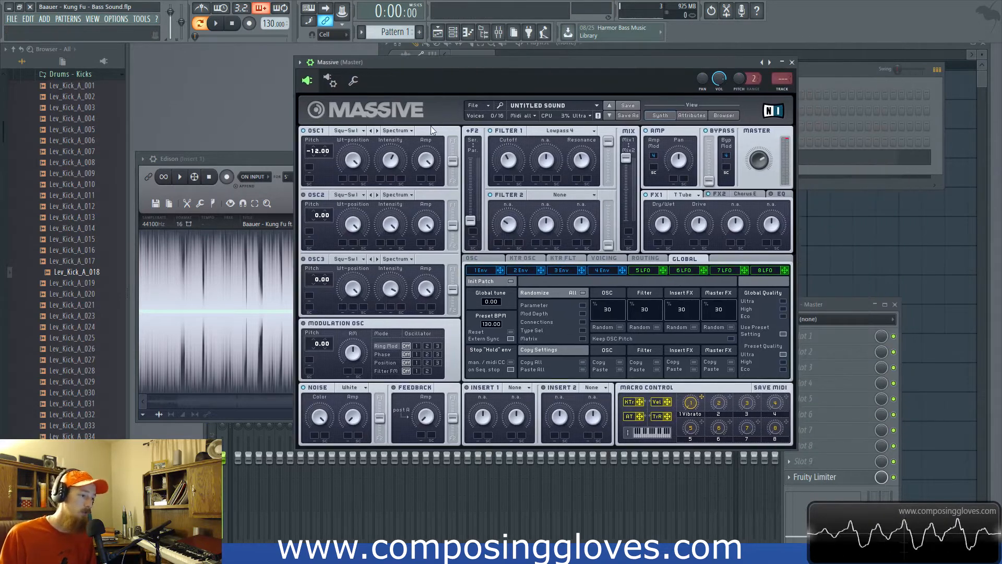
pyautogui.click(354, 132)
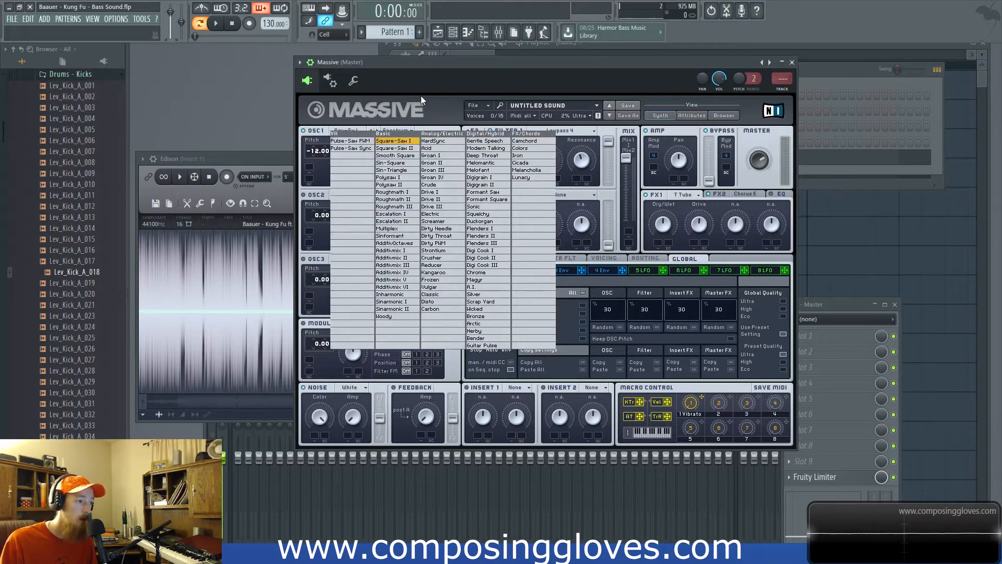
pyautogui.click(402, 133)
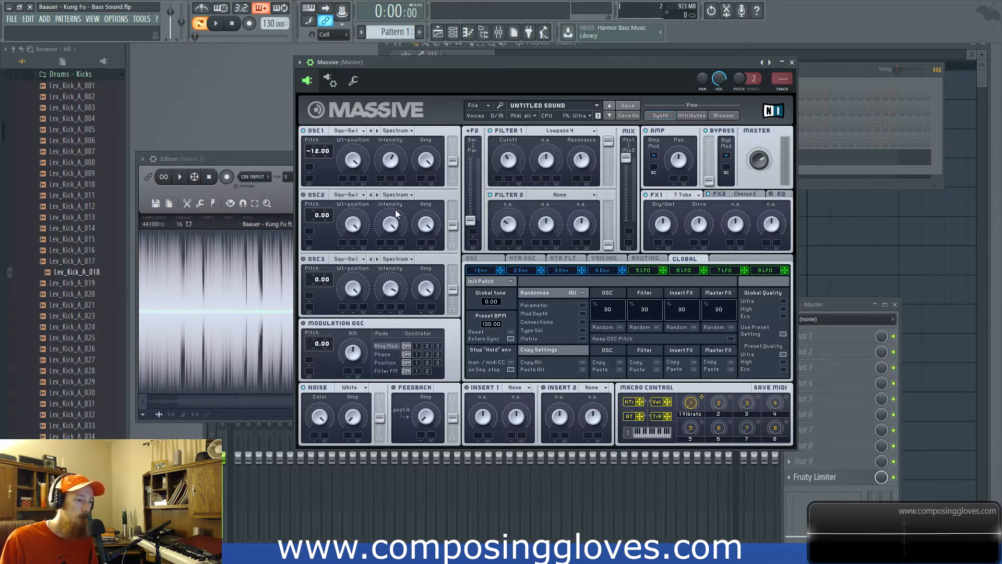
# Examine the effect types offered for FX1 and the FX2 chorus settings in the finished patch
pyautogui.click(679, 194)
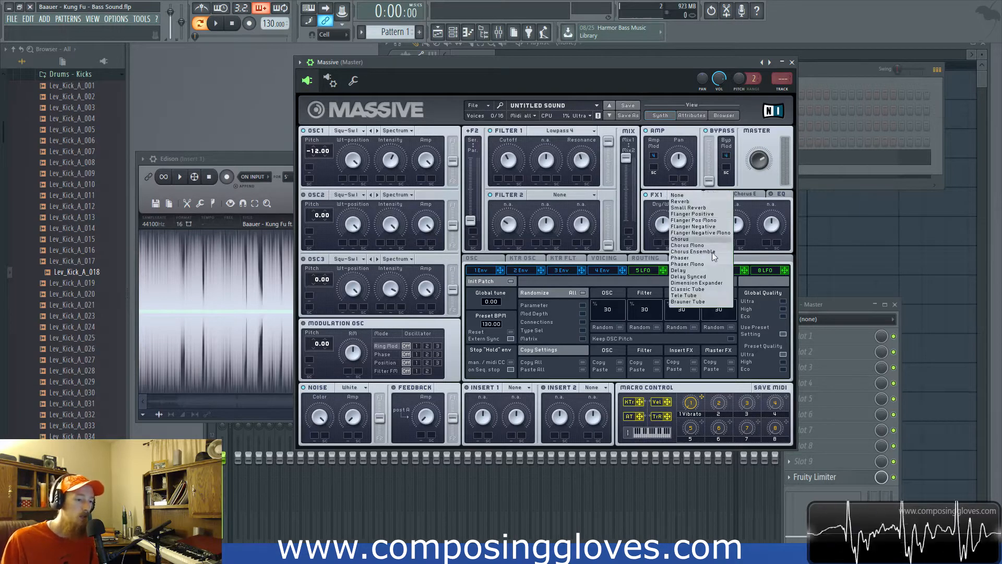
pyautogui.click(711, 290)
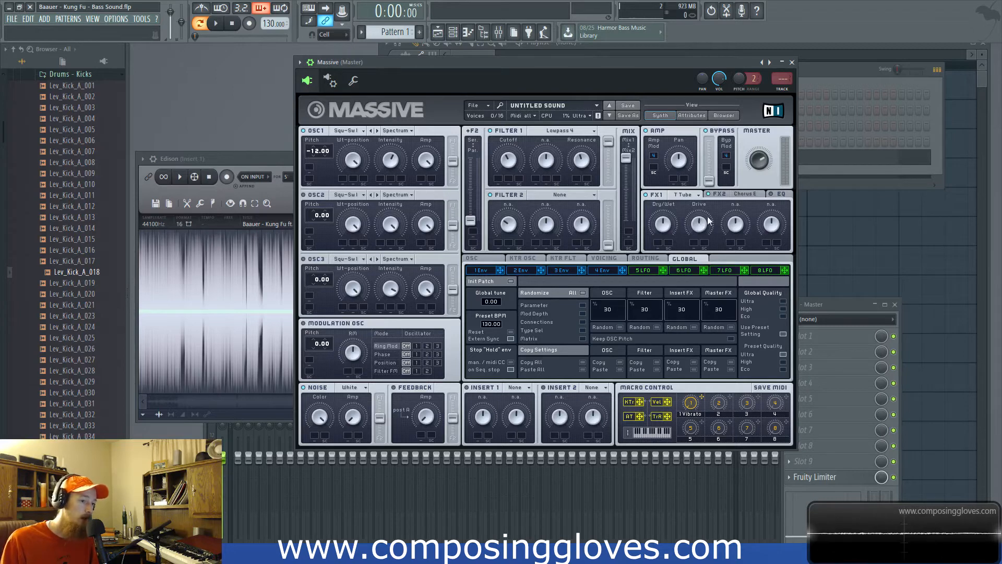
pyautogui.click(746, 193)
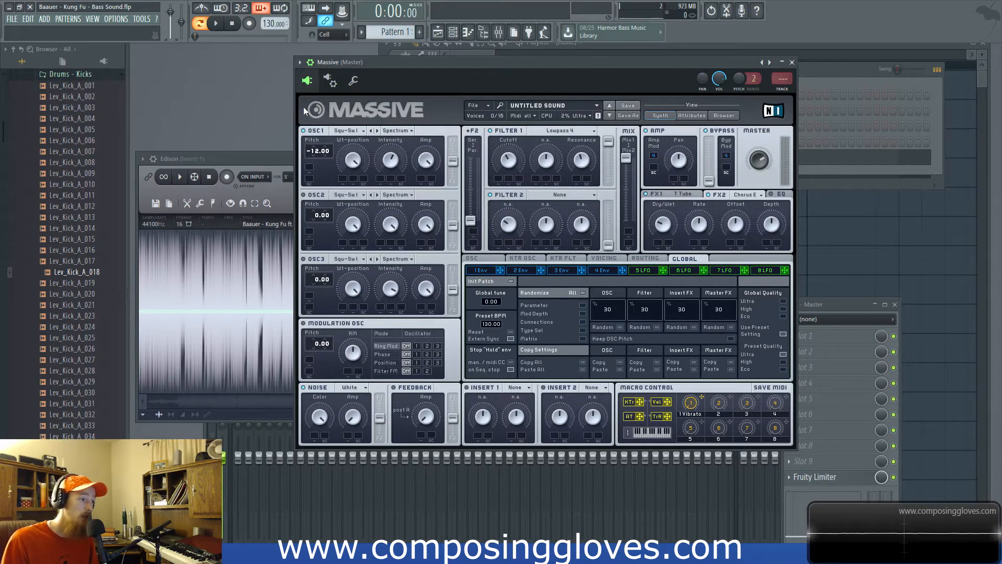
# Reposition the Massive window and sweep the OSC1 Intensity to audition its effect on the bass
pyautogui.moveTo(409, 64); pyautogui.dragTo(360, 67)
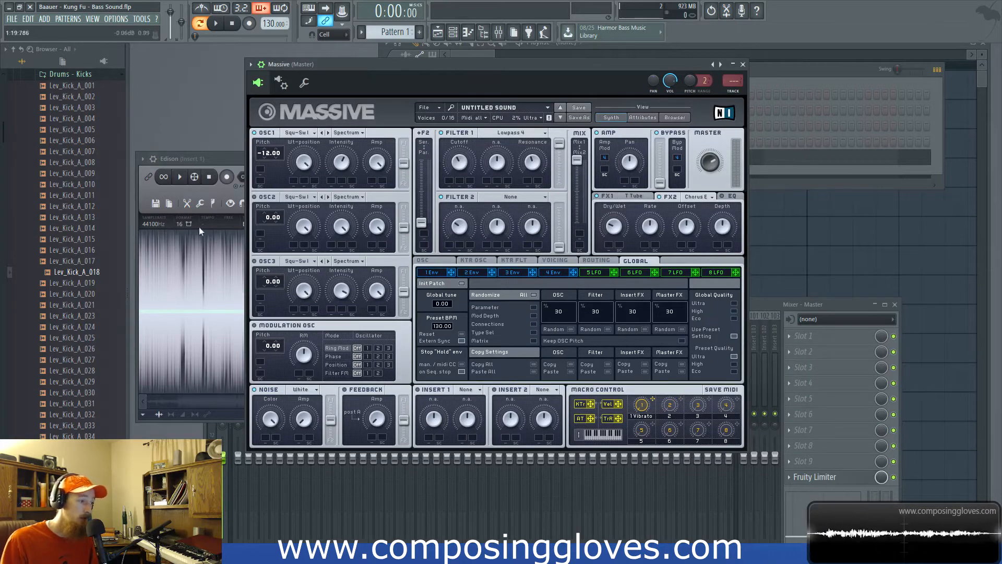
pyautogui.moveTo(506, 72)
pyautogui.mouseDown()
pyautogui.moveTo(490, 61)
pyautogui.moveTo(496, 70)
pyautogui.mouseUp()
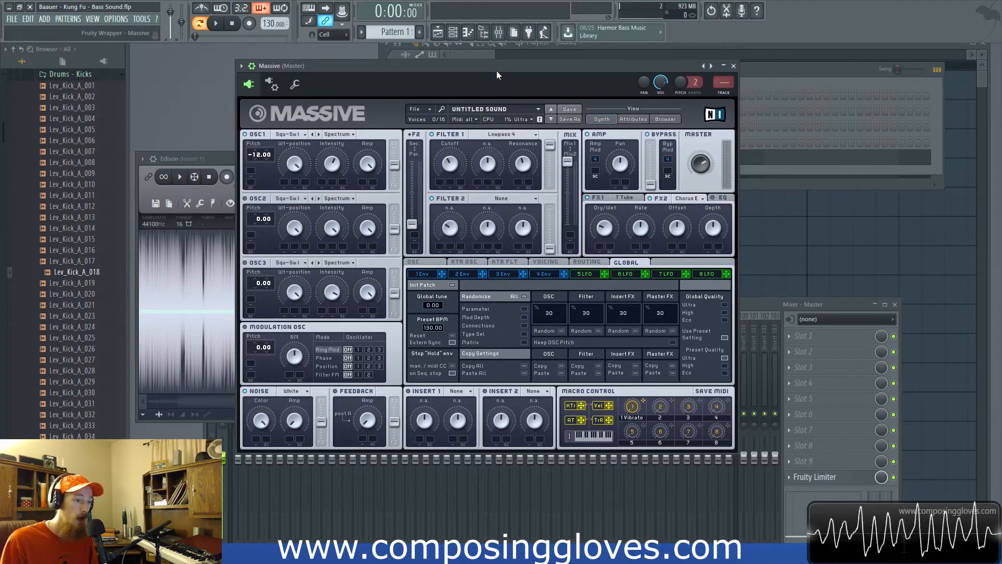
pyautogui.moveTo(424, 64); pyautogui.dragTo(489, 71)
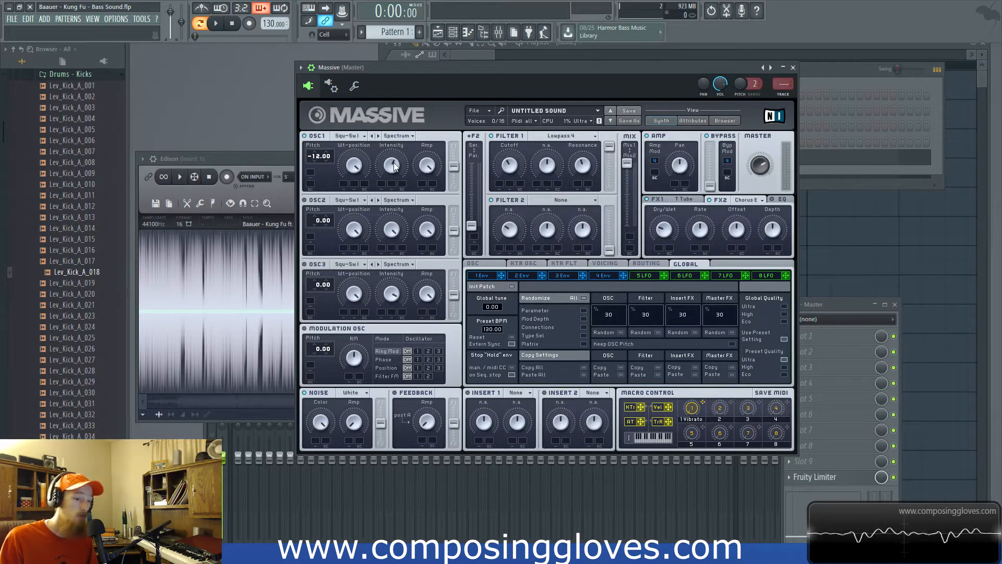
pyautogui.moveTo(394, 166); pyautogui.dragTo(400, 203)
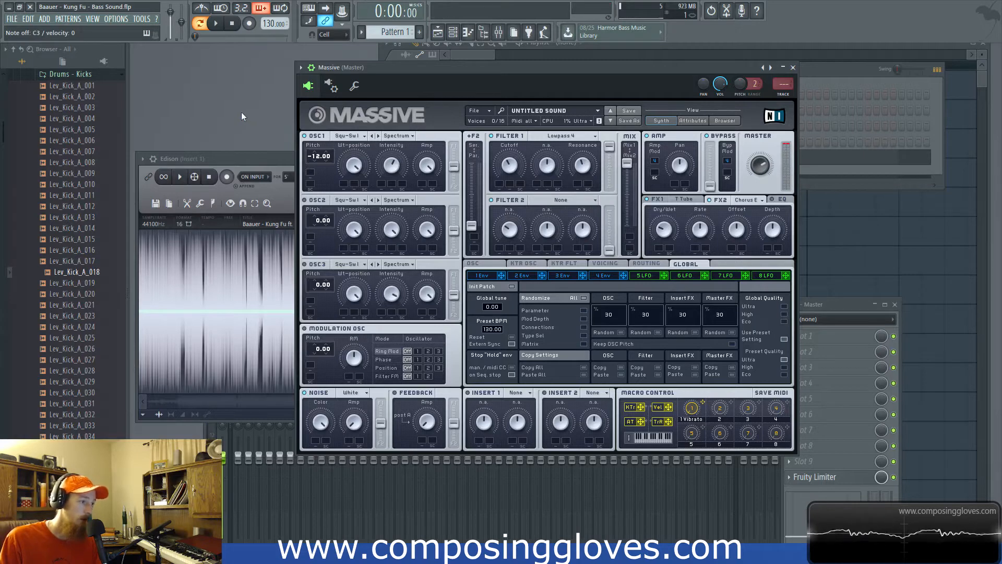
# Move the existing Massive window out of the way and add a second Massive instrument to the channel rack
pyautogui.press('F6')
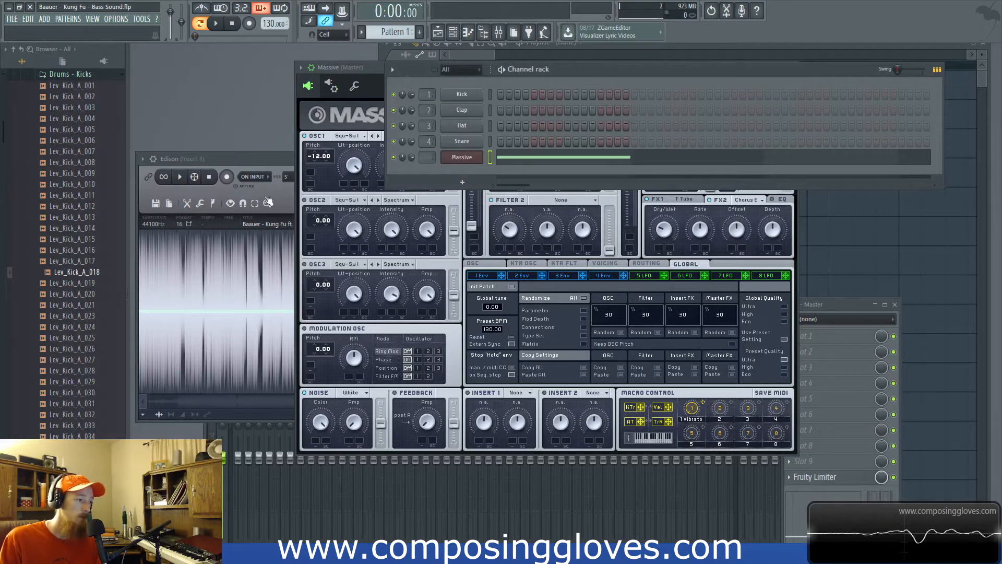
pyautogui.click(271, 154)
pyautogui.click(368, 79)
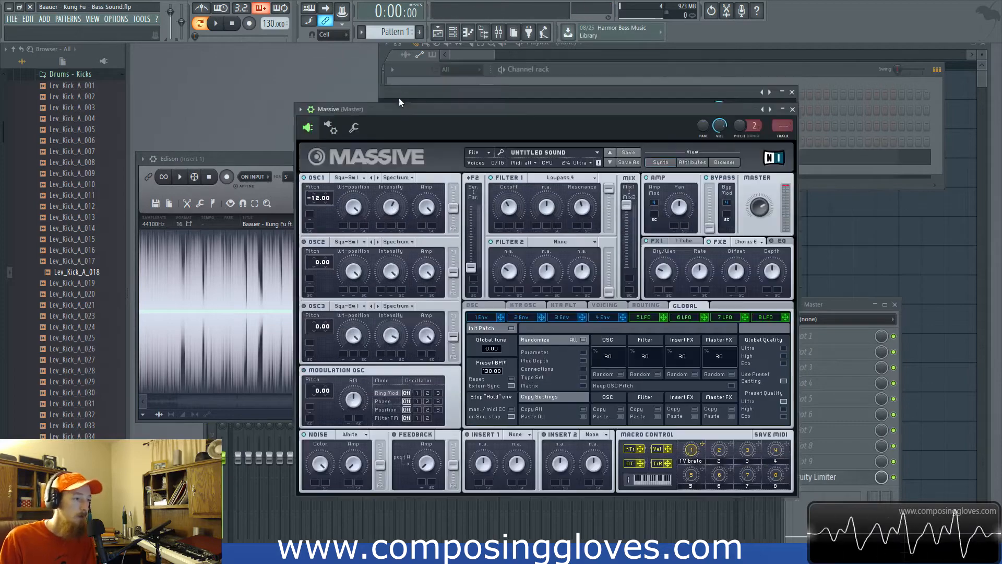
pyautogui.moveTo(399, 103); pyautogui.dragTo(534, 310)
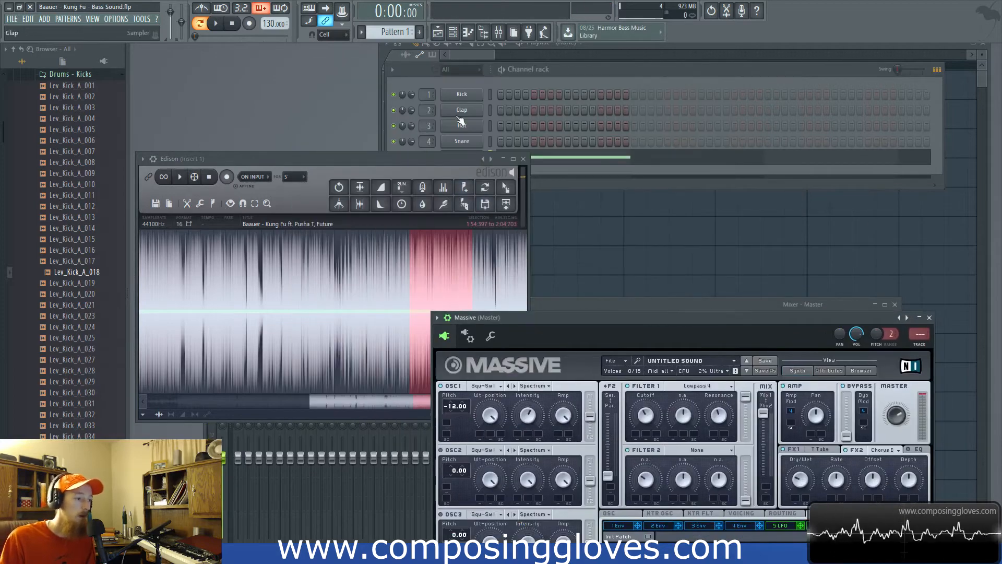
pyautogui.click(452, 178)
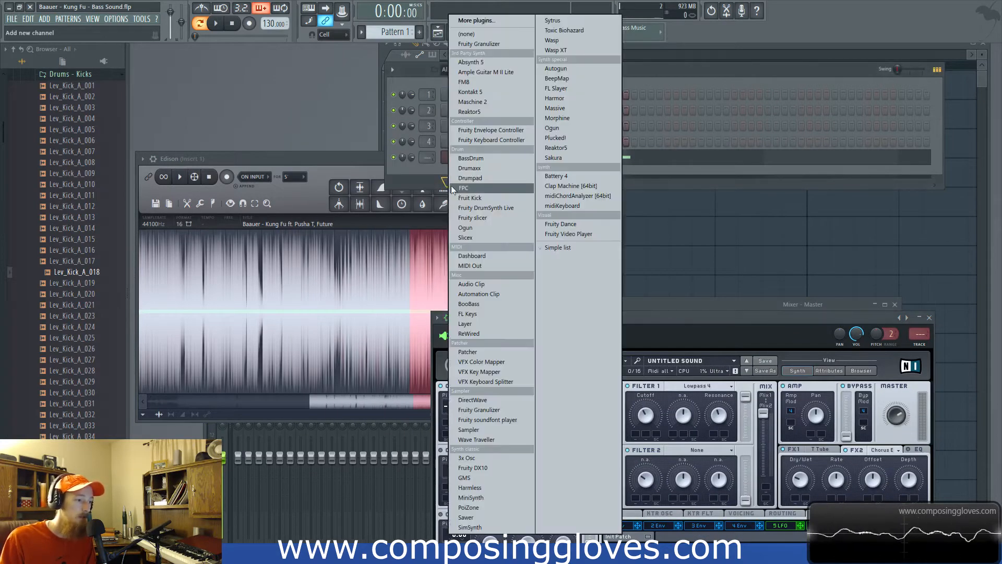
pyautogui.click(584, 110)
# Start a new empty sound in the second Massive instance
pyautogui.moveTo(412, 155); pyautogui.dragTo(445, 75)
pyautogui.click(401, 115)
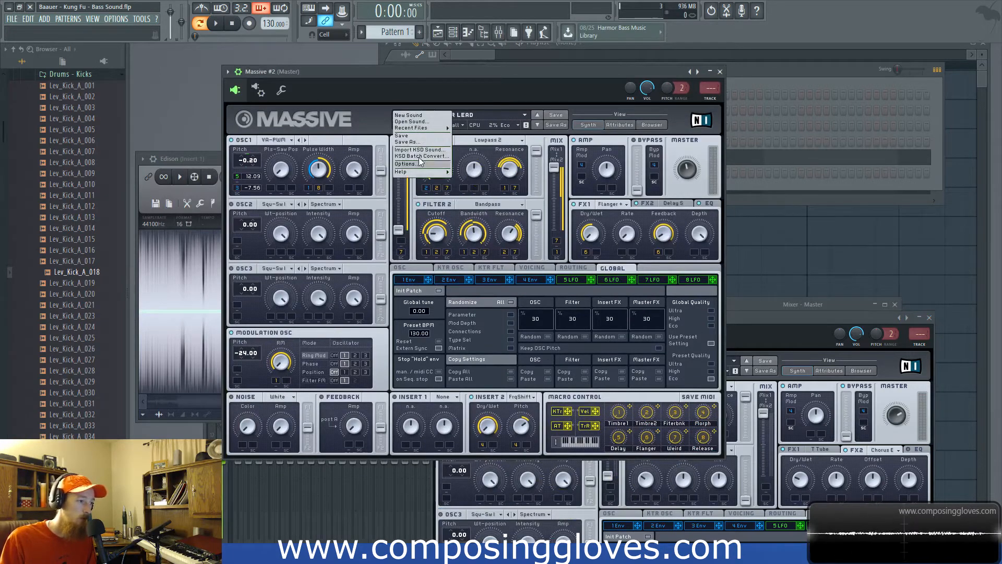
pyautogui.click(425, 114)
# Place the two Massive windows side by side and set the second instance's OSC1 pitch to -12.00
pyautogui.moveTo(456, 76); pyautogui.dragTo(425, 72)
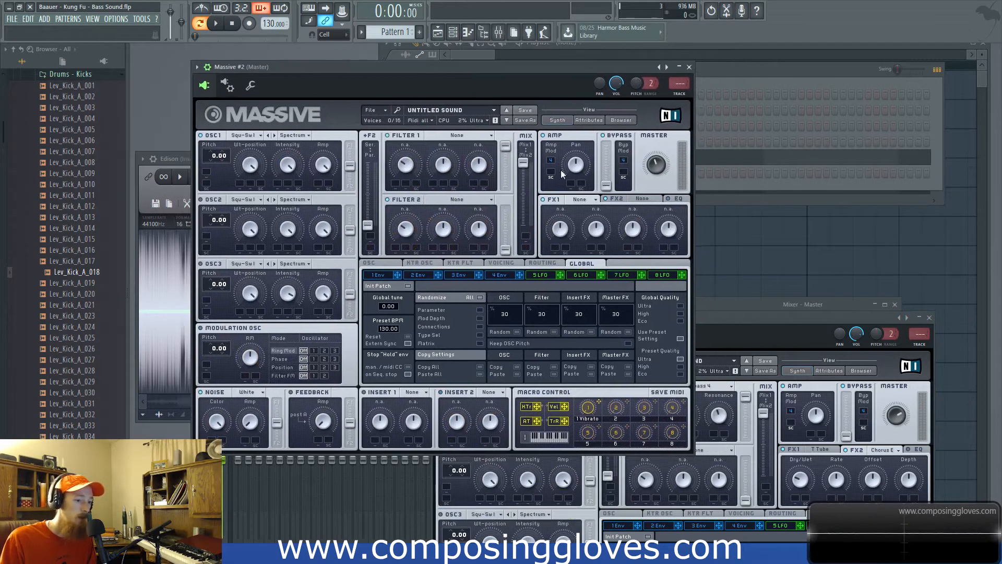
pyautogui.moveTo(764, 318); pyautogui.dragTo(887, 146)
pyautogui.moveTo(816, 157); pyautogui.dragTo(699, 131)
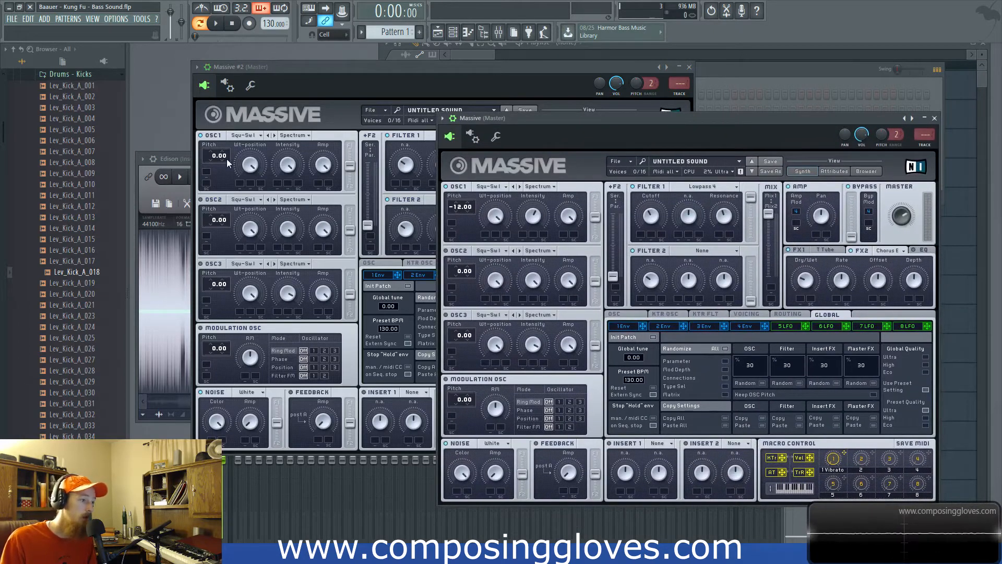
pyautogui.moveTo(215, 158); pyautogui.dragTo(213, 158)
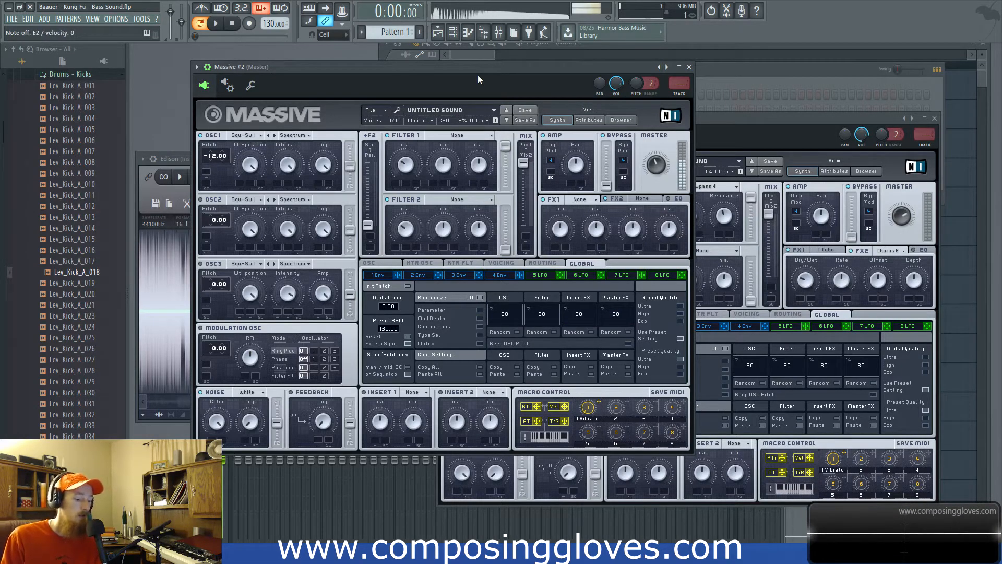
# Set Filter 1 of the second Massive to Lowpass 4 and adjust its cutoff and resonance
pyautogui.click(443, 138)
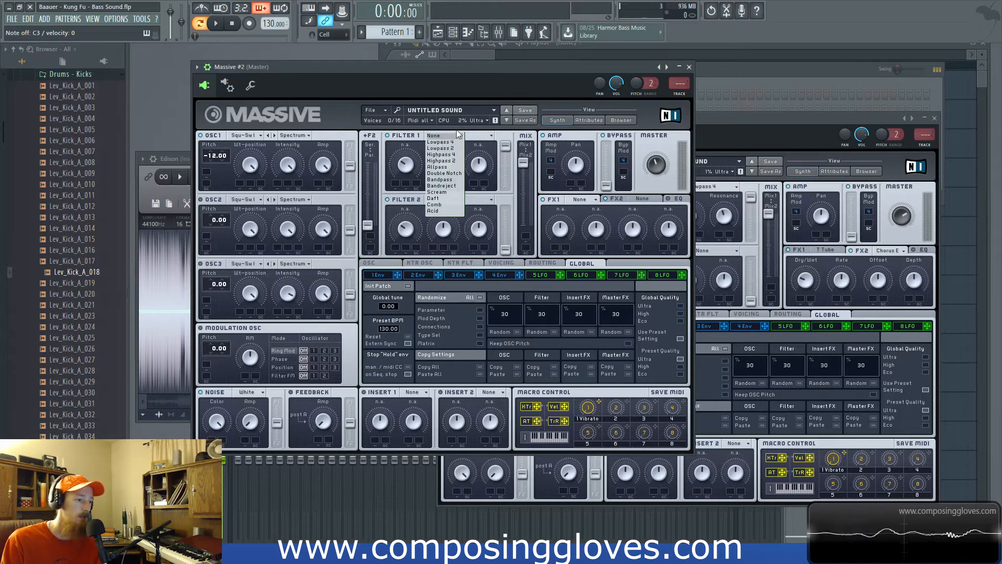
pyautogui.click(478, 137)
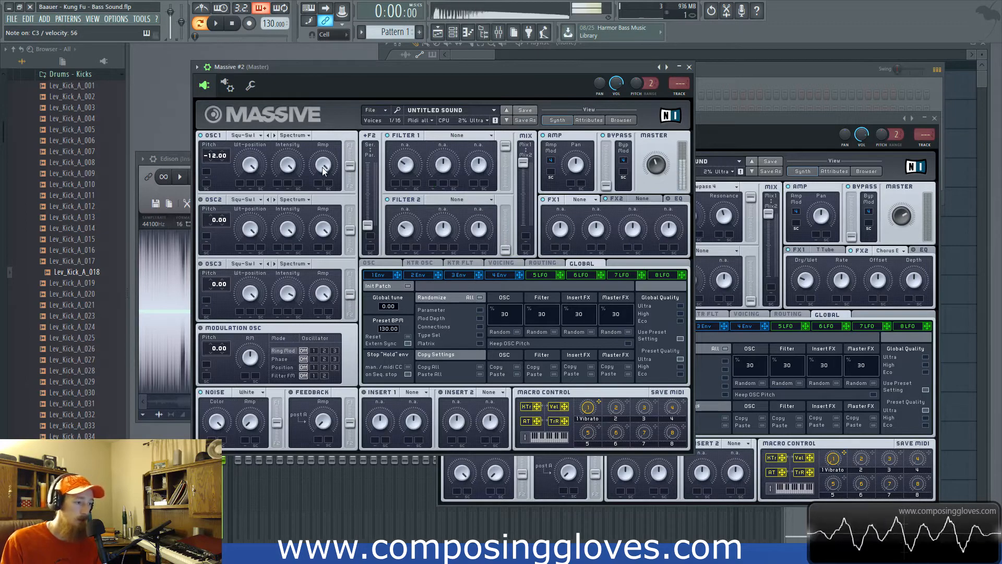
pyautogui.click(457, 135)
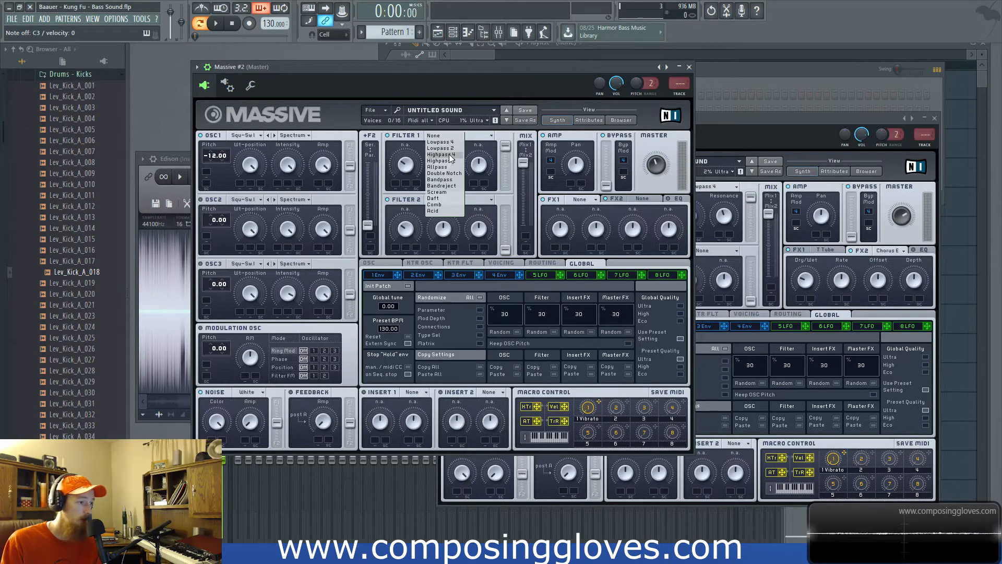
pyautogui.click(450, 142)
pyautogui.moveTo(406, 166)
pyautogui.mouseDown()
pyautogui.moveTo(412, 159)
pyautogui.moveTo(409, 182)
pyautogui.moveTo(410, 134)
pyautogui.moveTo(411, 159)
pyautogui.mouseUp()
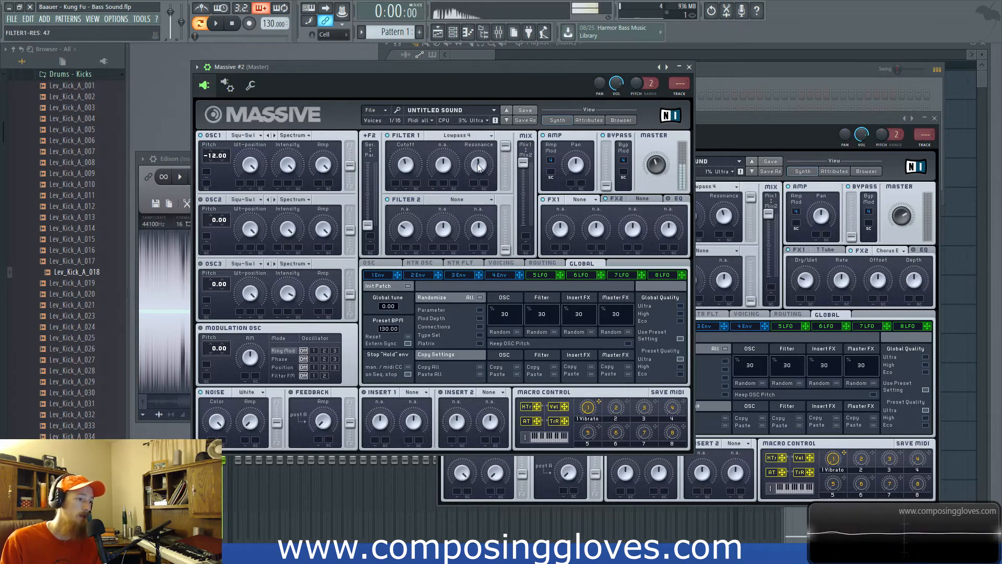
pyautogui.moveTo(406, 165); pyautogui.dragTo(408, 165)
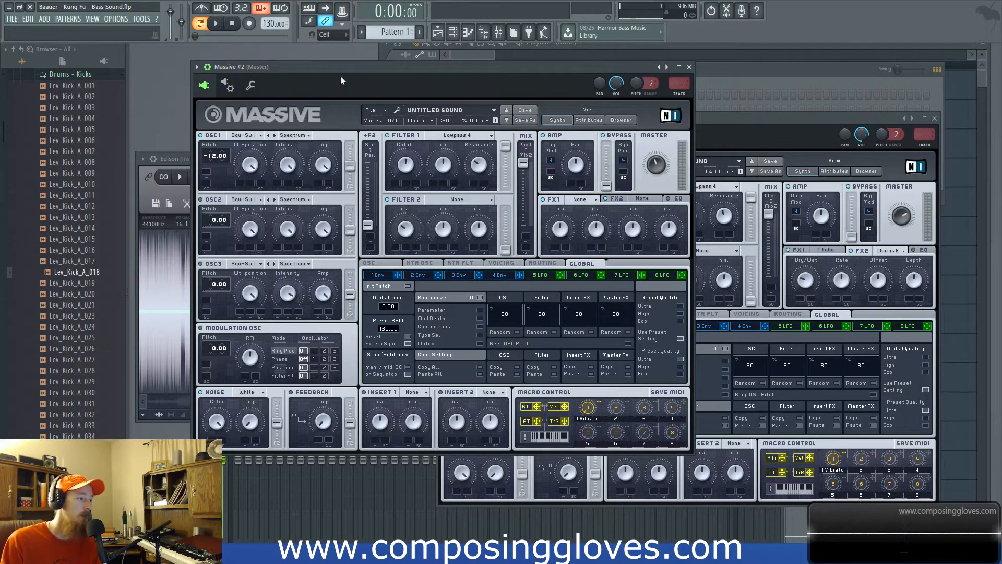
# Lower the second Massive instance's OSC1 Intensity and compare its settings with the original instance
pyautogui.moveTo(339, 82); pyautogui.dragTo(339, 83)
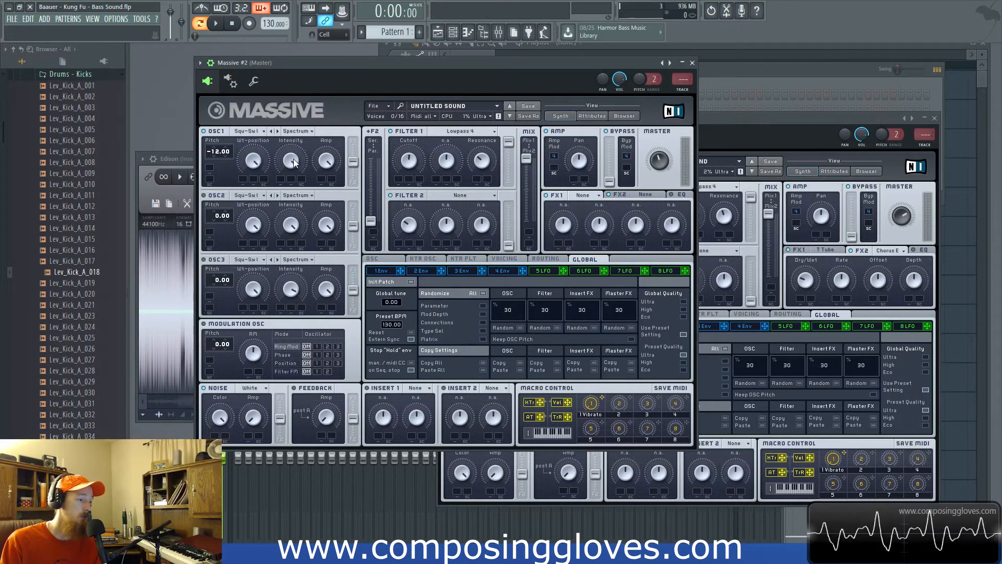
pyautogui.moveTo(293, 163); pyautogui.dragTo(300, 210)
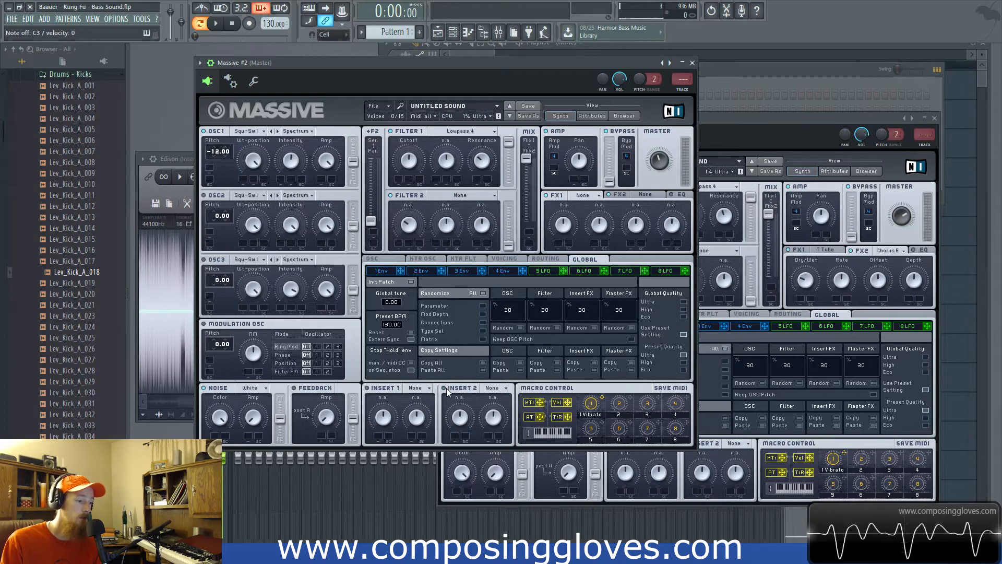
pyautogui.click(731, 143)
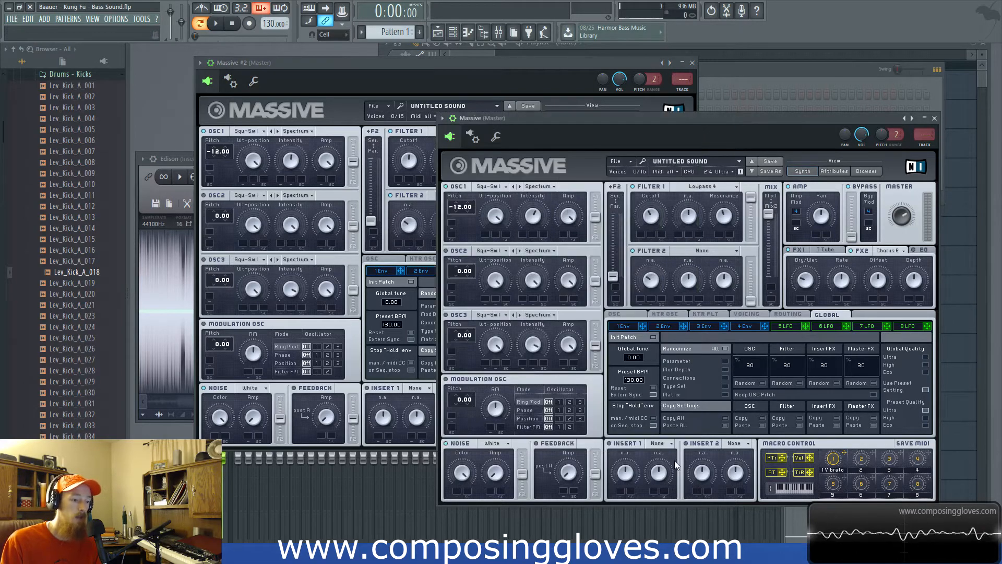
pyautogui.click(461, 74)
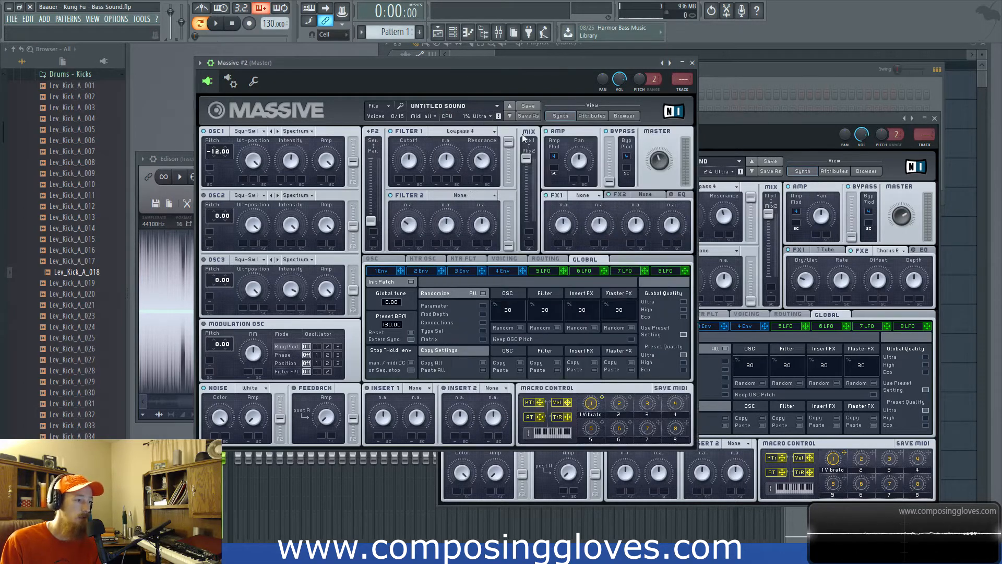
# Set FX1 of the second Massive to T Tube and FX2 to Chorus Ensemble with a rate of about 34
pyautogui.click(579, 195)
pyautogui.click(598, 298)
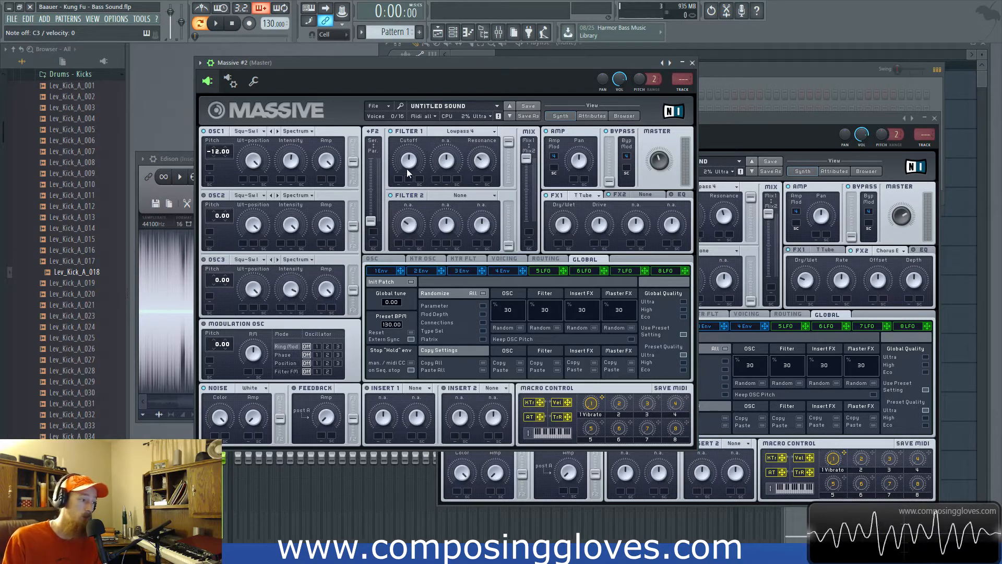
pyautogui.click(179, 176)
pyautogui.click(640, 196)
pyautogui.click(650, 192)
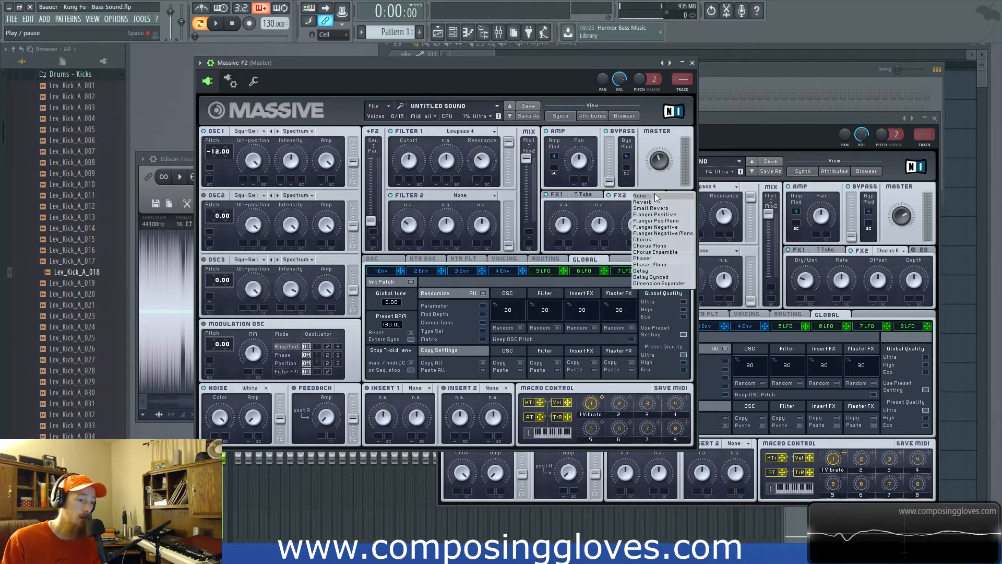
pyautogui.click(675, 252)
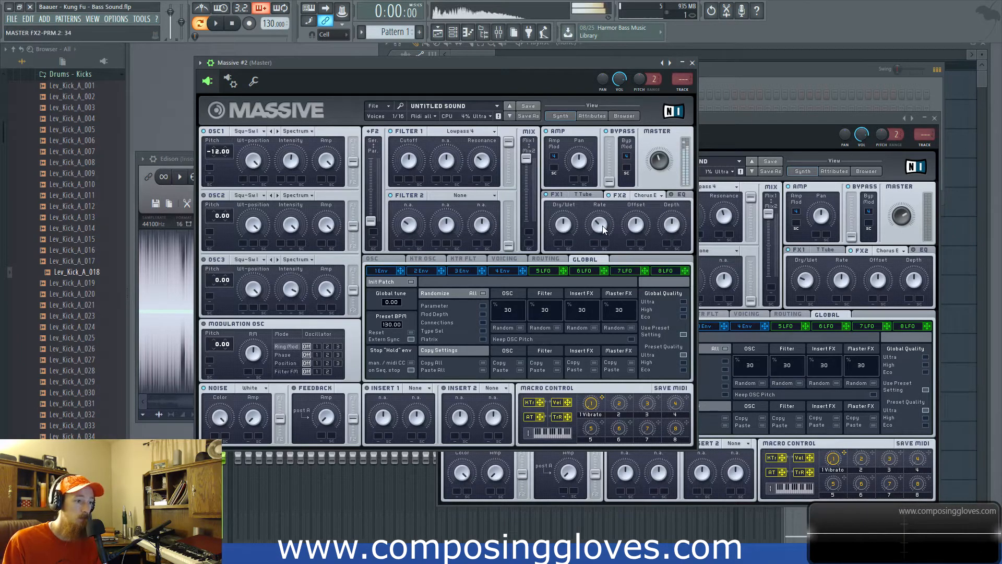
# Adjust the second Massive's master volume and OSC1 Intensity while playing the patch
pyautogui.press('space')
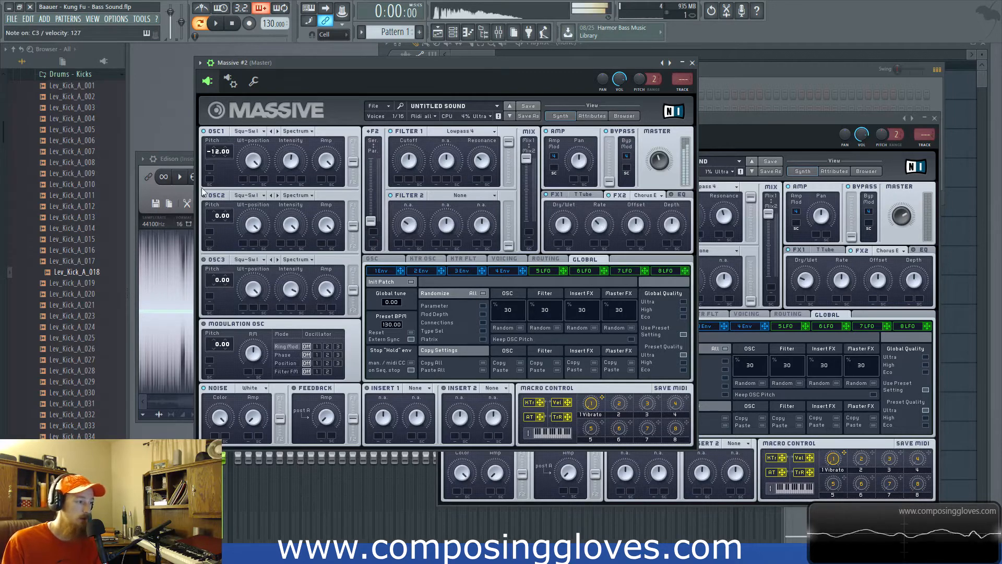
pyautogui.click(291, 164)
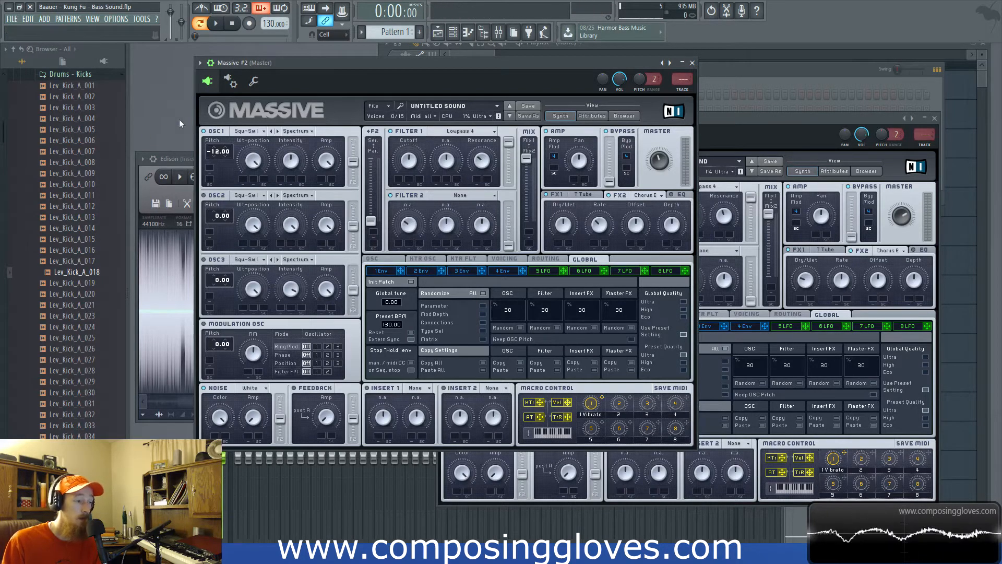
pyautogui.scroll(-5, 658, 168)
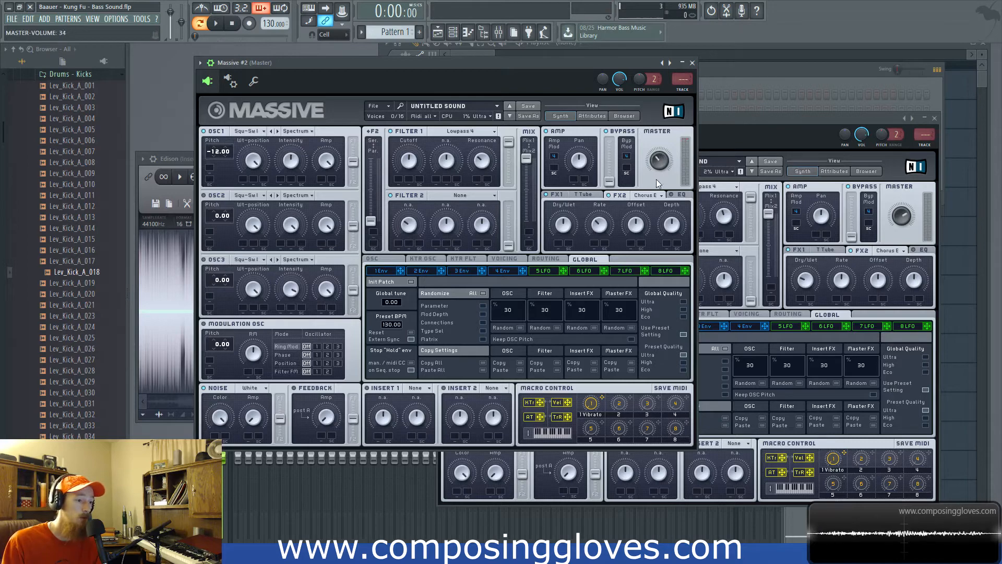
pyautogui.scroll(-3, 656, 172)
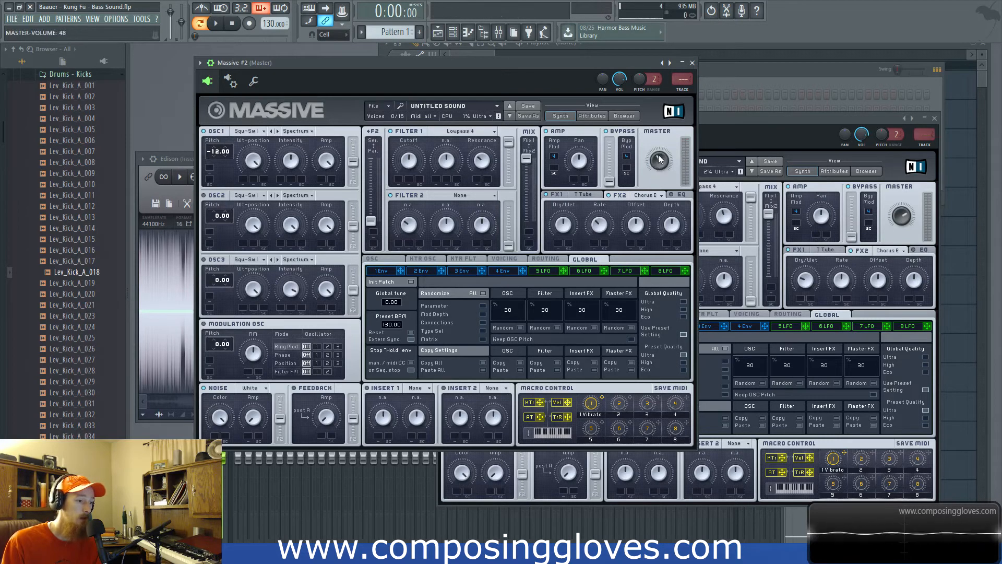
pyautogui.scroll(-2, 300, 164)
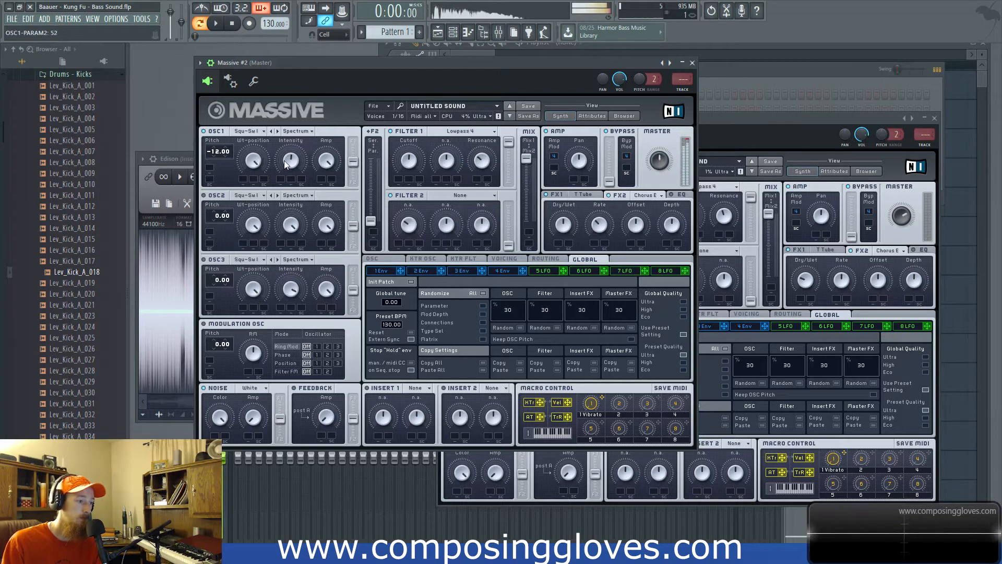
# Route the second Massive to mixer track 5 and load Maximus in that track's first effect slot
pyautogui.click(499, 33)
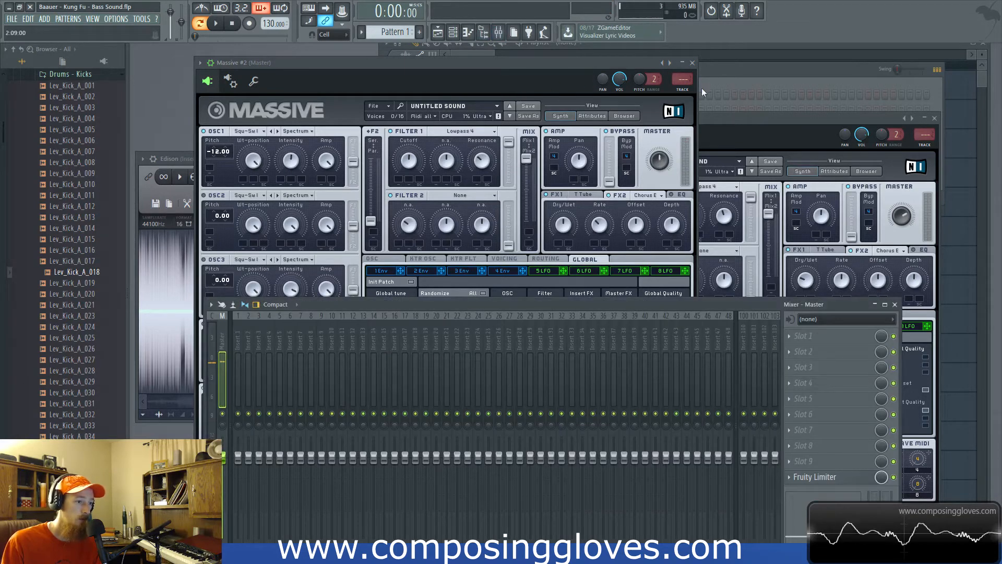
pyautogui.click(659, 159)
pyautogui.moveTo(528, 61); pyautogui.dragTo(532, 63)
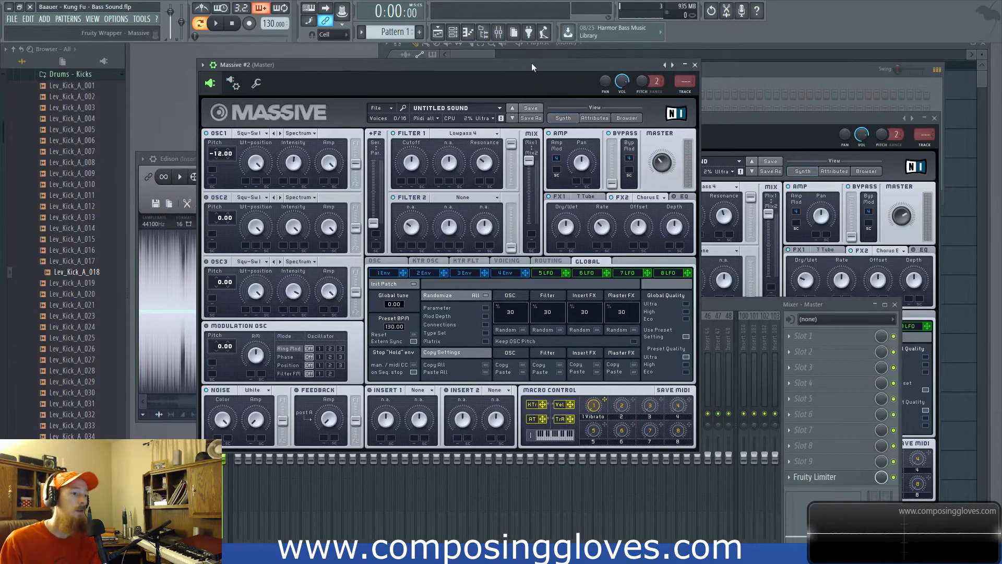
pyautogui.press('F9')
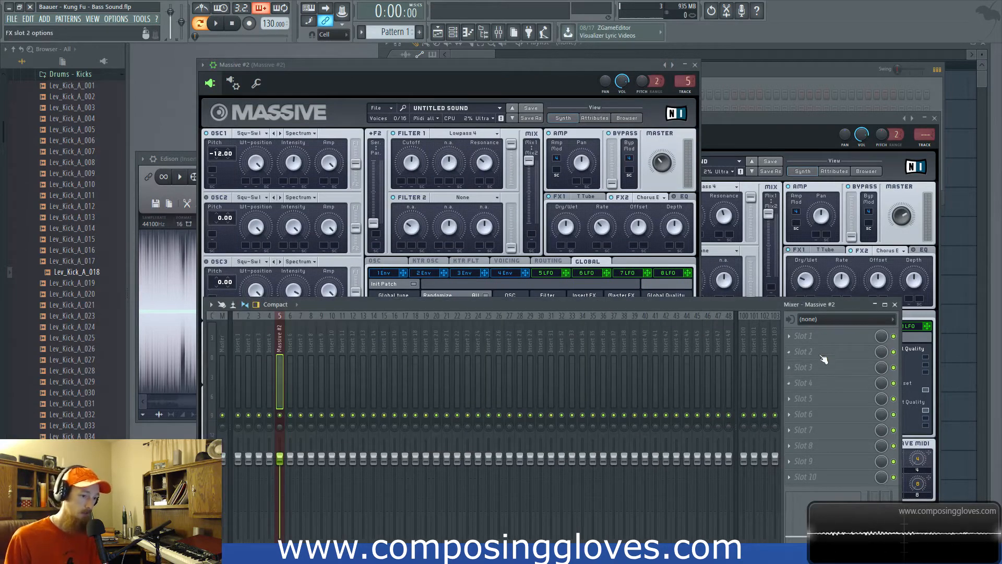
pyautogui.click(812, 337)
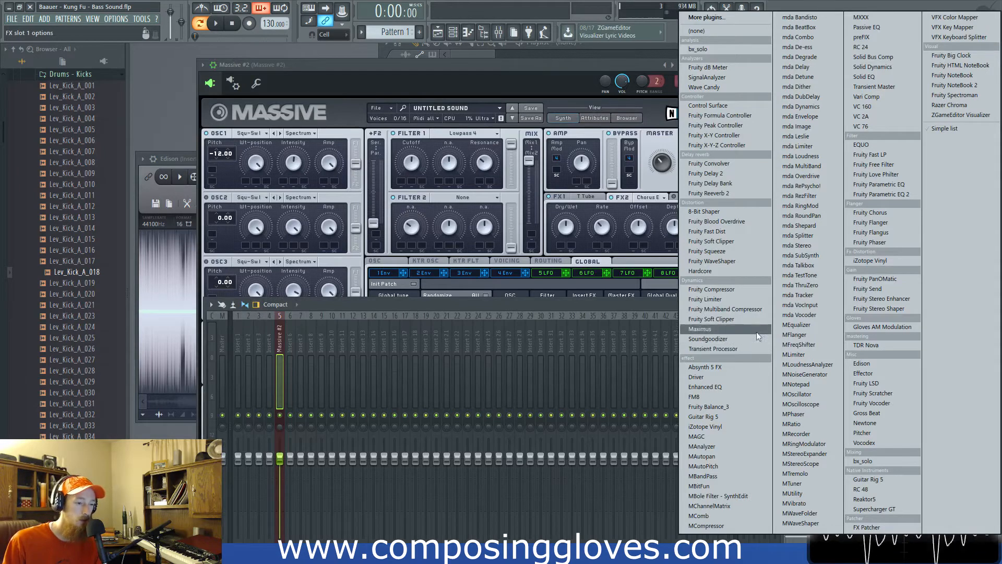
pyautogui.click(710, 329)
# Lower and round off the master band's compression curve in Maximus, raise its post gain, and test it while varying OSC1 Intensity
pyautogui.moveTo(324, 155); pyautogui.dragTo(604, 142)
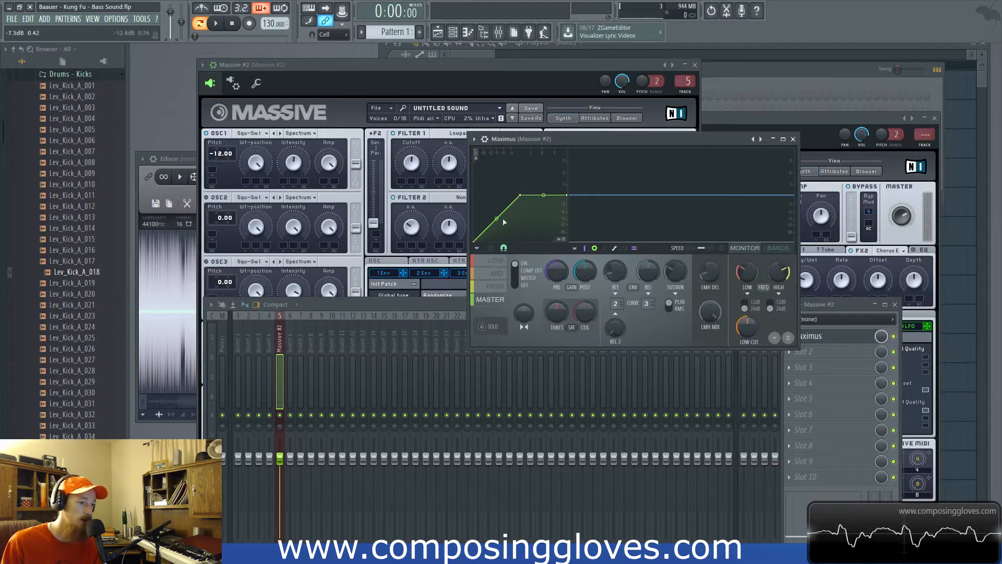
pyautogui.moveTo(520, 197); pyautogui.dragTo(545, 207)
pyautogui.moveTo(585, 272)
pyautogui.mouseDown()
pyautogui.moveTo(584, 252)
pyautogui.moveTo(584, 266)
pyautogui.mouseUp()
pyautogui.moveTo(566, 195); pyautogui.dragTo(569, 208)
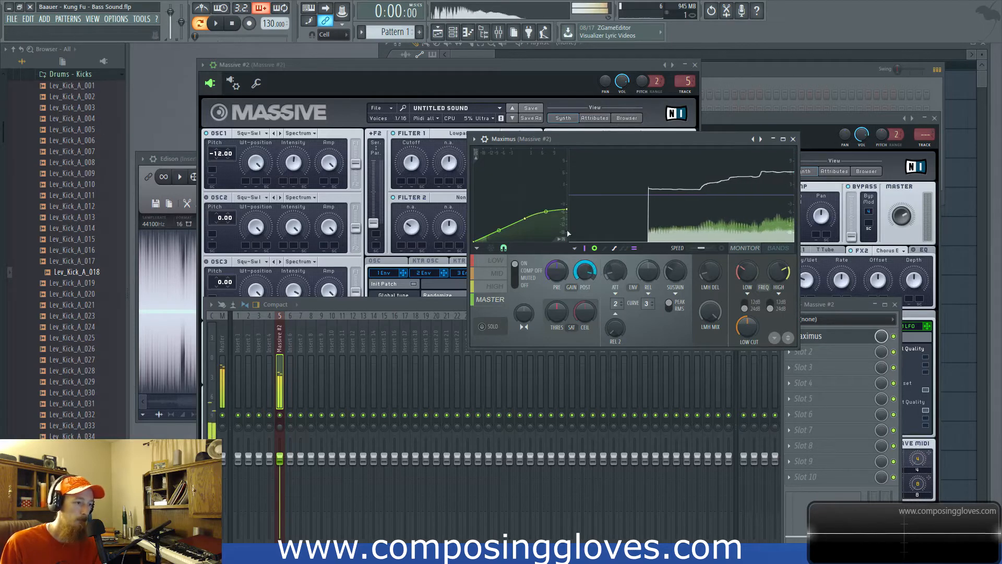
pyautogui.click(287, 175)
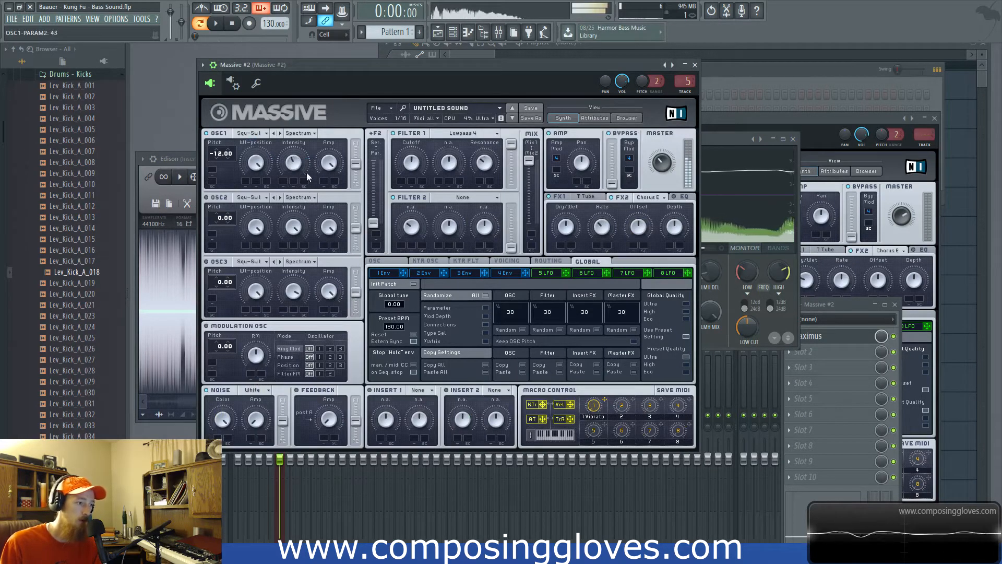
# Flatten the low band's compression curve in Maximus with raised post gain, and adjust the second Massive's master volume
pyautogui.click(725, 139)
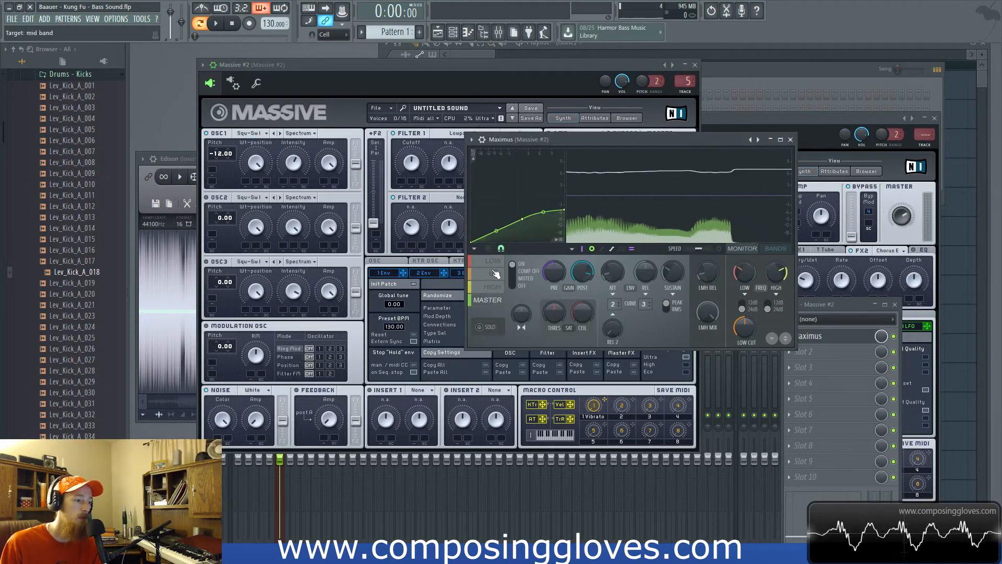
pyautogui.moveTo(517, 196); pyautogui.dragTo(515, 225)
pyautogui.moveTo(564, 196); pyautogui.dragTo(564, 214)
pyautogui.moveTo(489, 233); pyautogui.dragTo(489, 226)
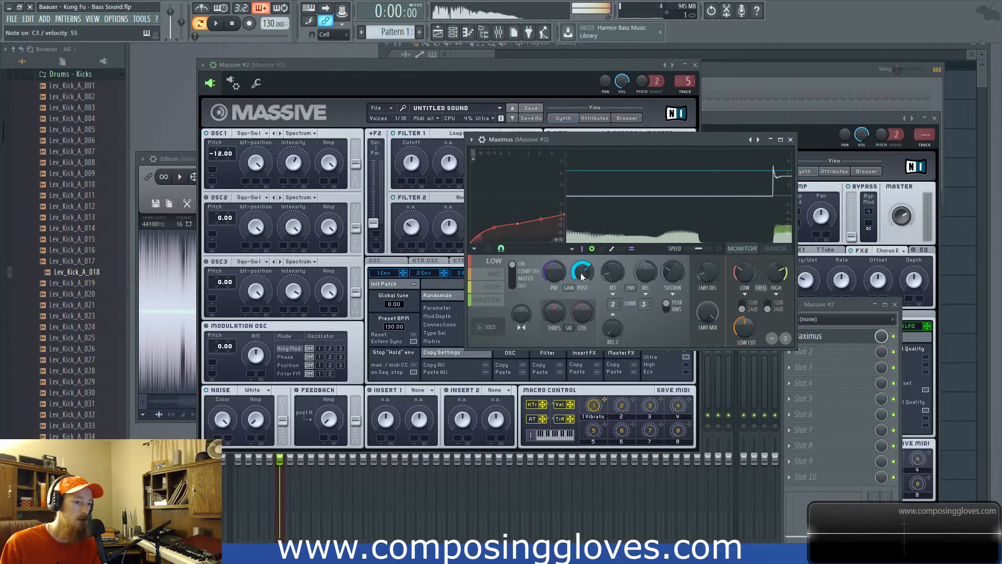
pyautogui.click(431, 159)
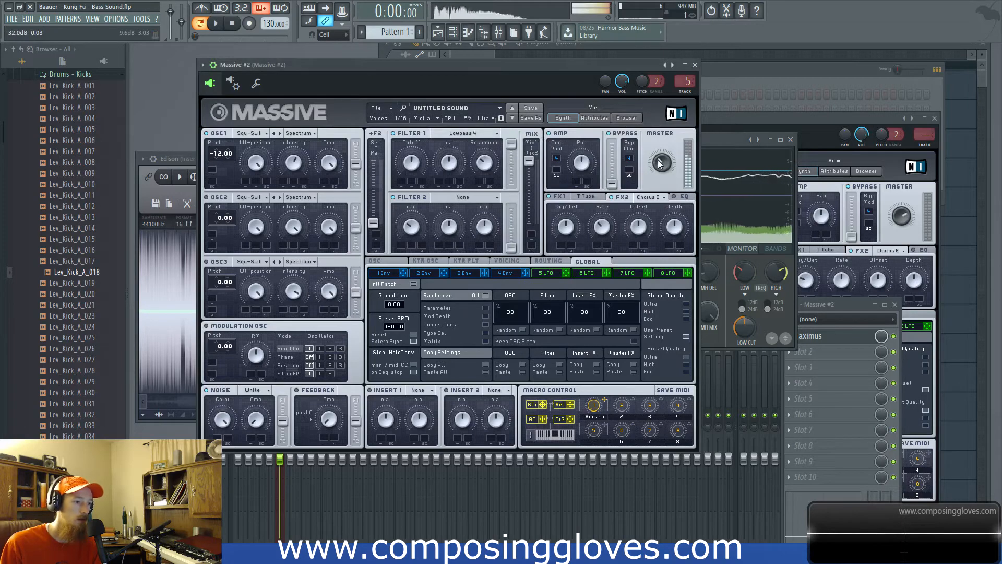
pyautogui.moveTo(661, 161); pyautogui.dragTo(666, 155)
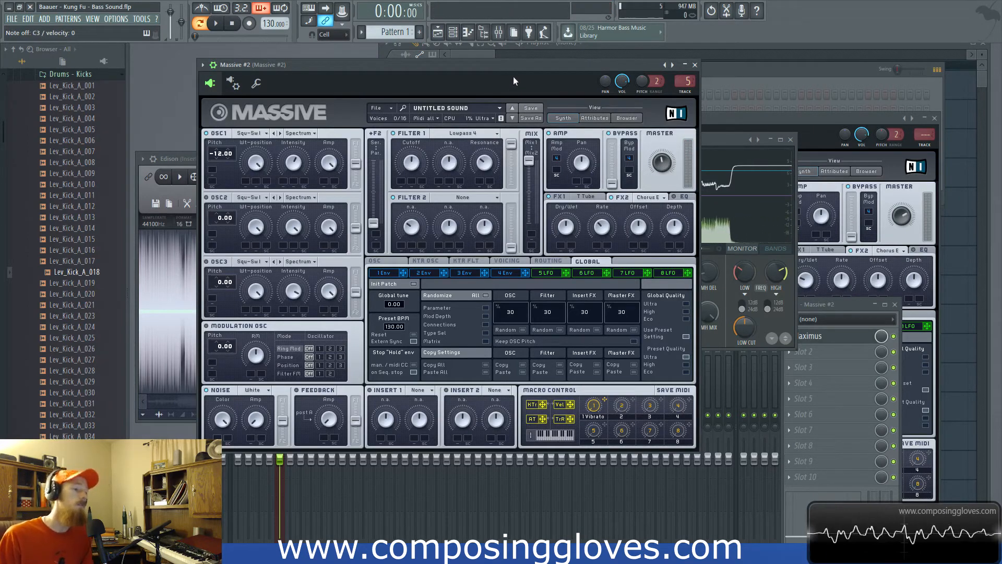
# Close the Maximus window and both Massive instance windows
pyautogui.click(695, 65)
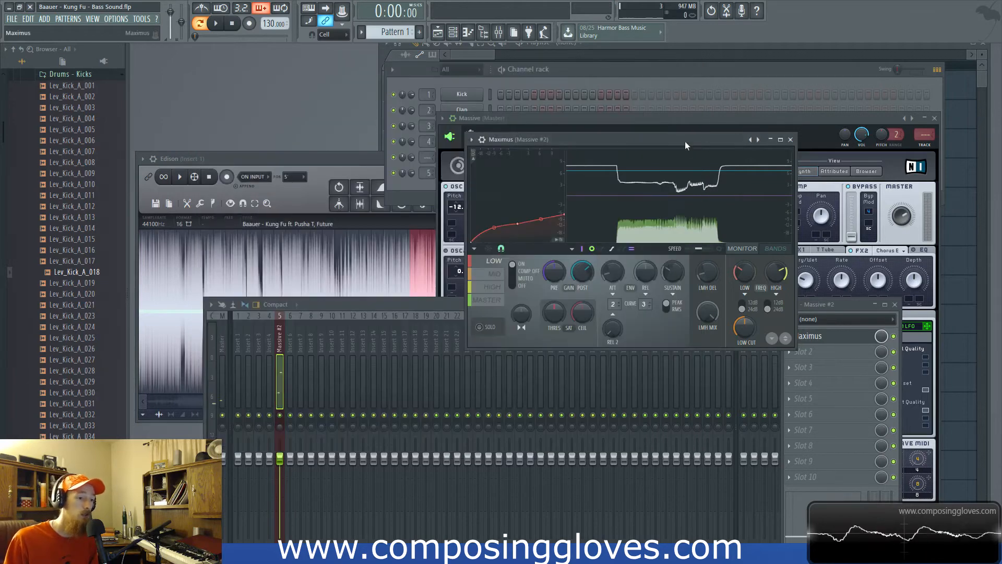
pyautogui.click(793, 140)
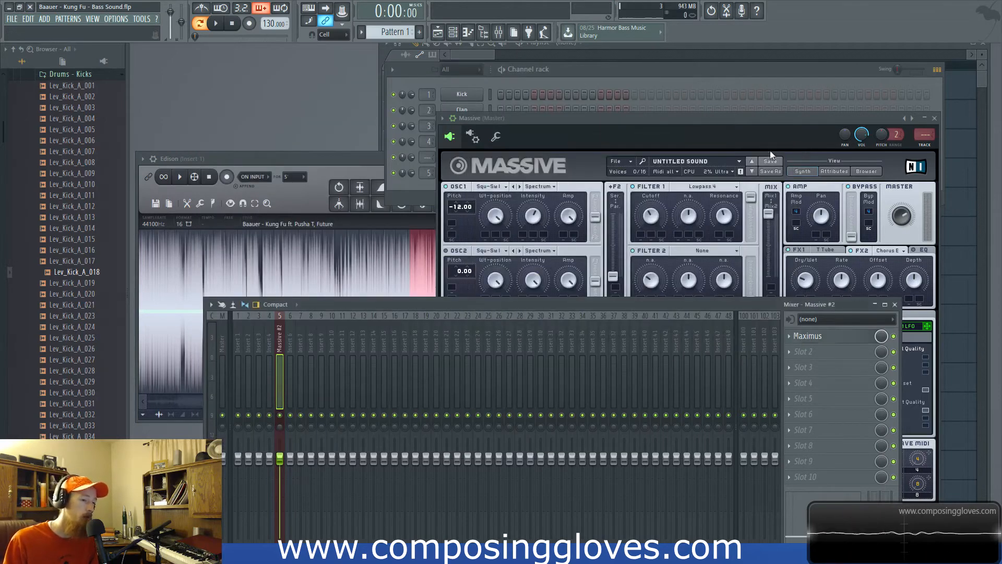
pyautogui.click(743, 115)
pyautogui.click(934, 118)
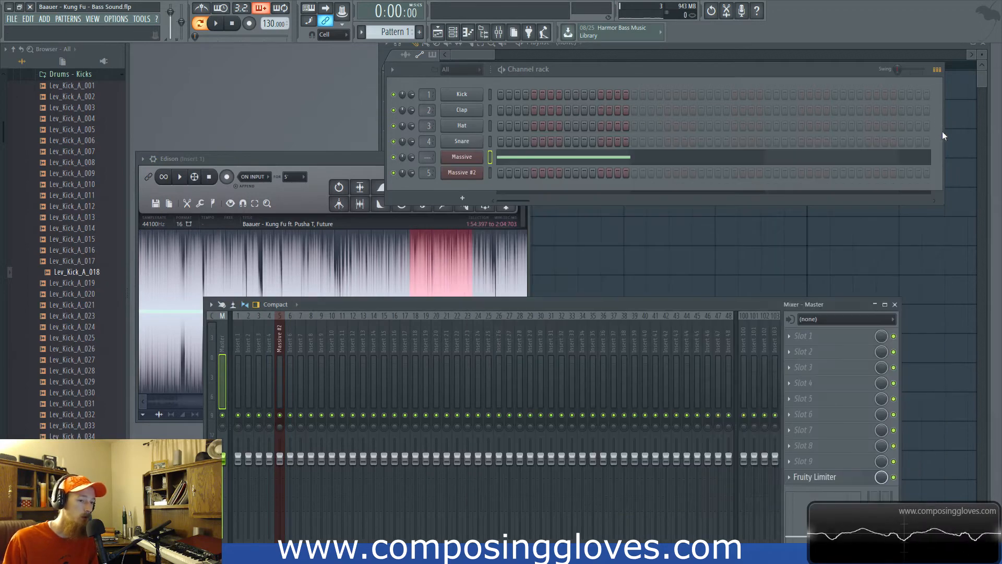
# Play the selected section of the Kung Fu reference track in Edison, then stop playback
pyautogui.click(281, 178)
pyautogui.press('space')
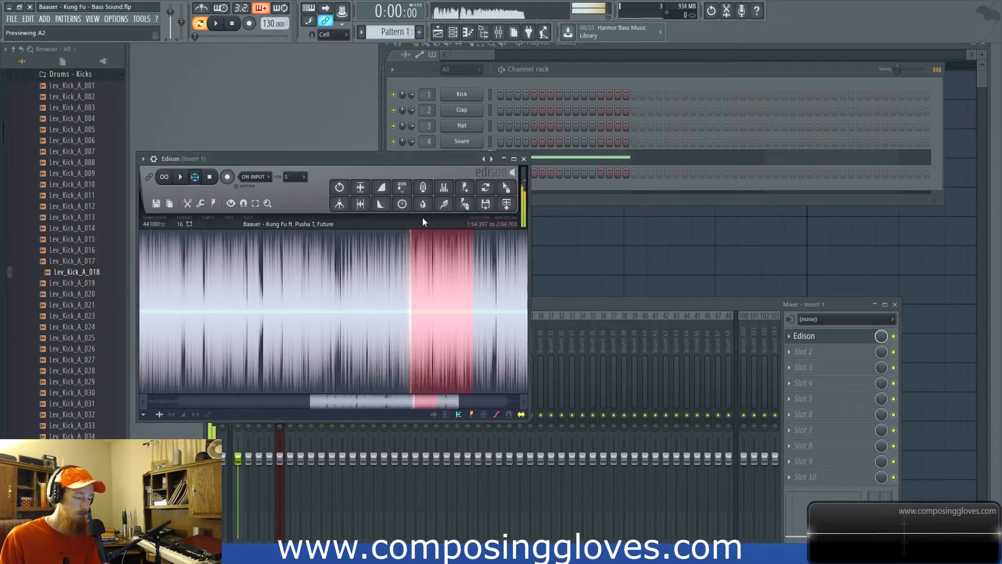
pyautogui.press('space')
# Reopen the original Massive instance and examine its keytracking and voicing settings
pyautogui.click(616, 77)
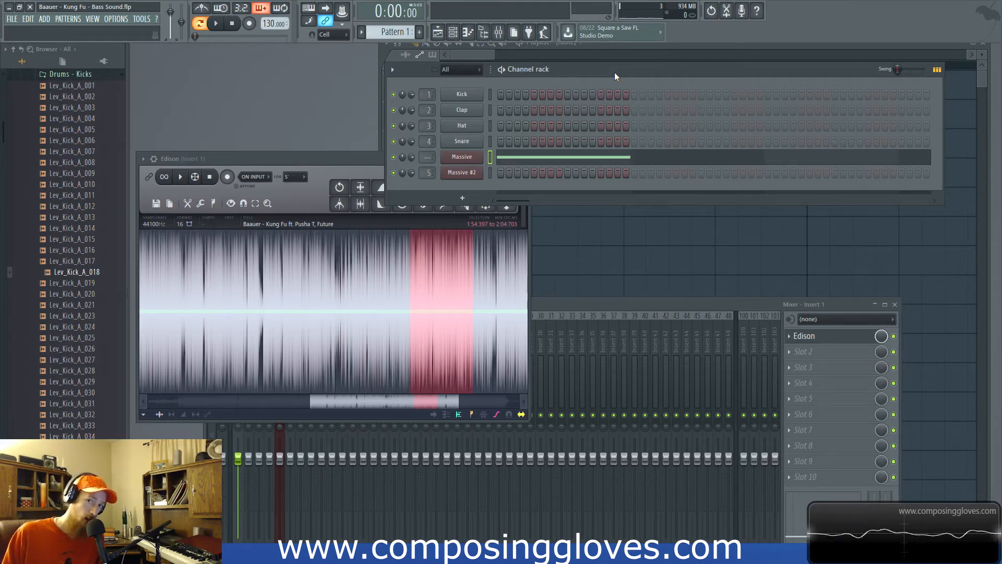
pyautogui.click(461, 158)
pyautogui.moveTo(612, 137); pyautogui.dragTo(504, 119)
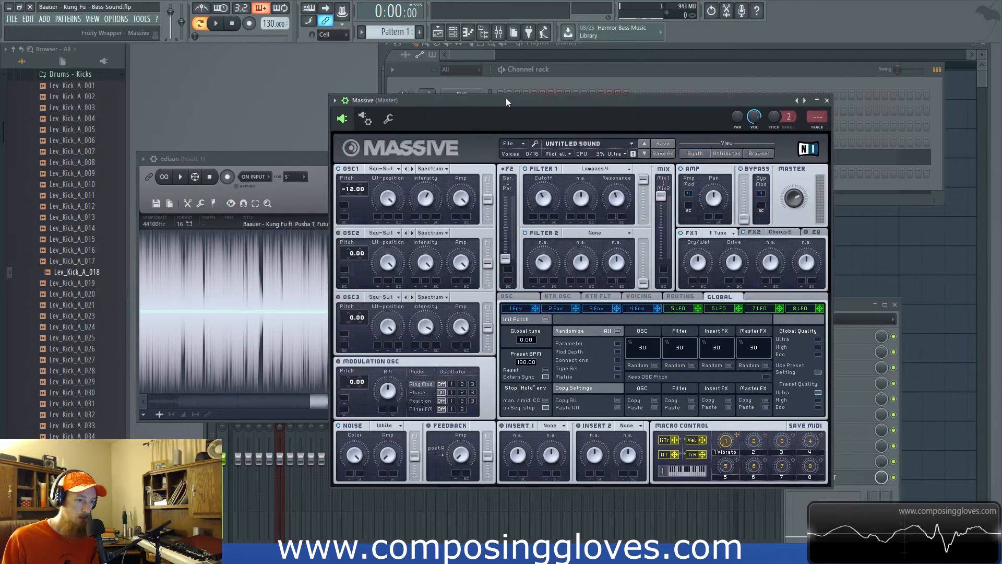
pyautogui.click(678, 296)
pyautogui.click(597, 295)
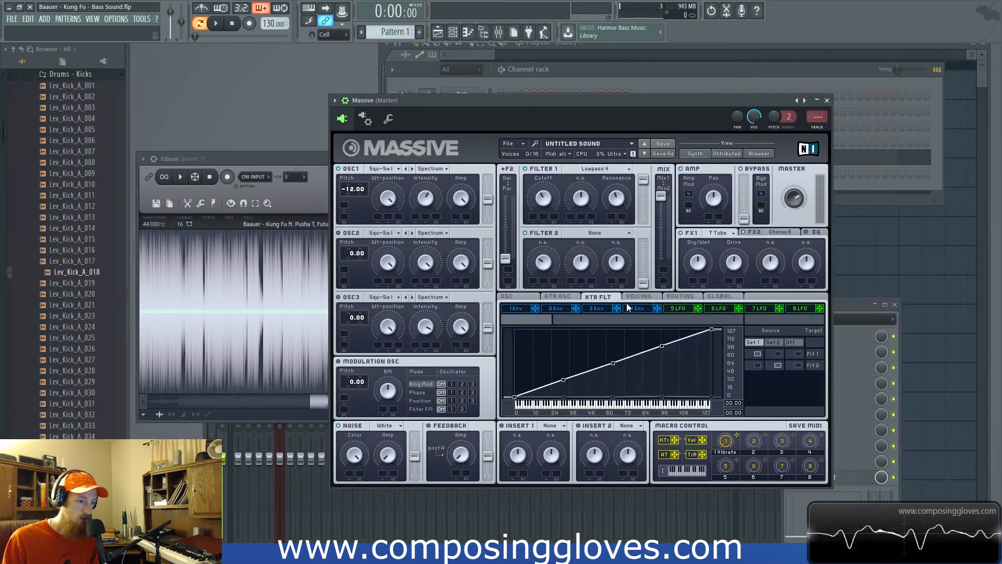
pyautogui.click(566, 302)
pyautogui.click(465, 80)
pyautogui.click(463, 164)
pyautogui.click(463, 164)
pyautogui.moveTo(472, 103); pyautogui.dragTo(344, 49)
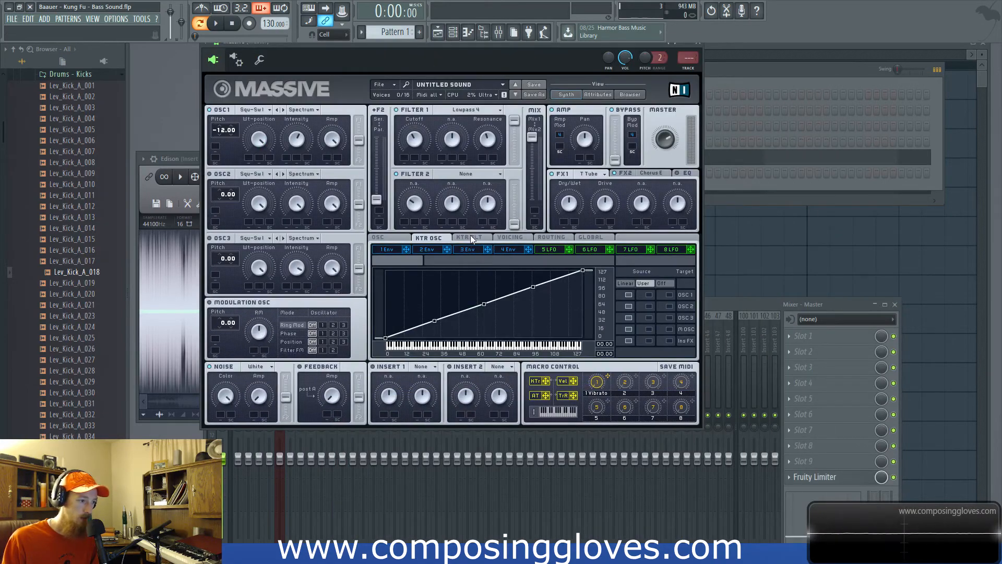
pyautogui.click(511, 237)
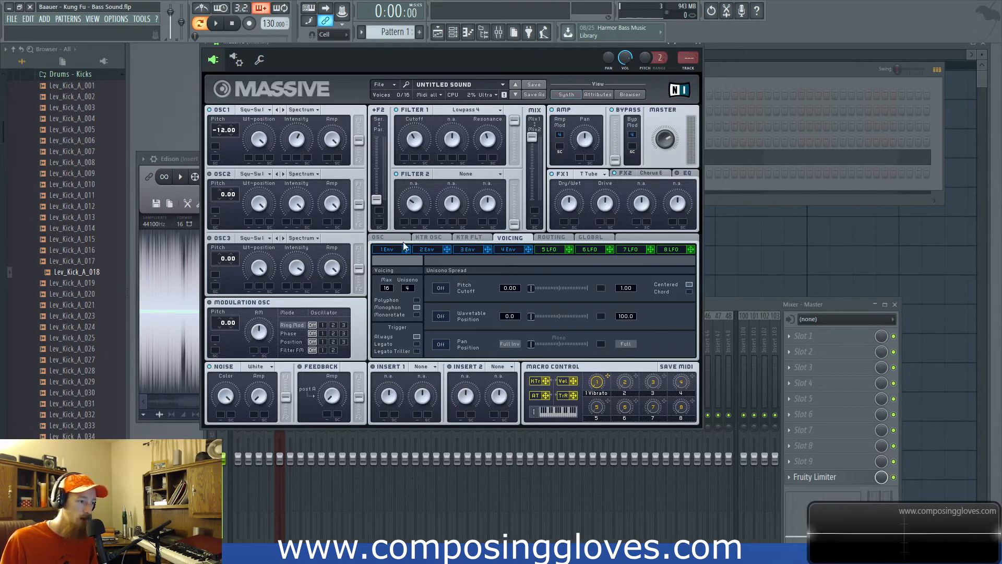
# Set the second Massive's voicing to 4 unison voices in Monophon mode
pyautogui.click(740, 178)
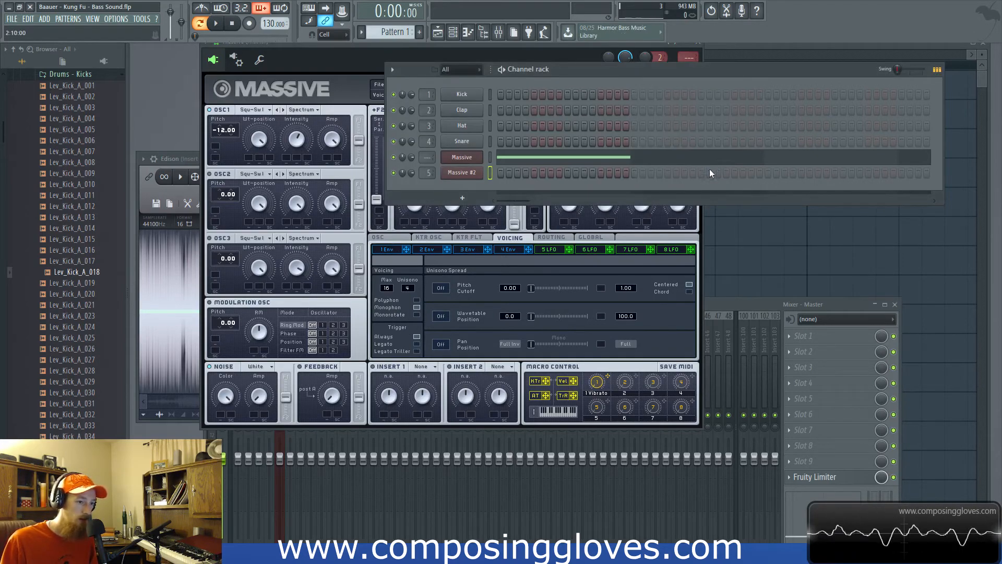
pyautogui.click(462, 175)
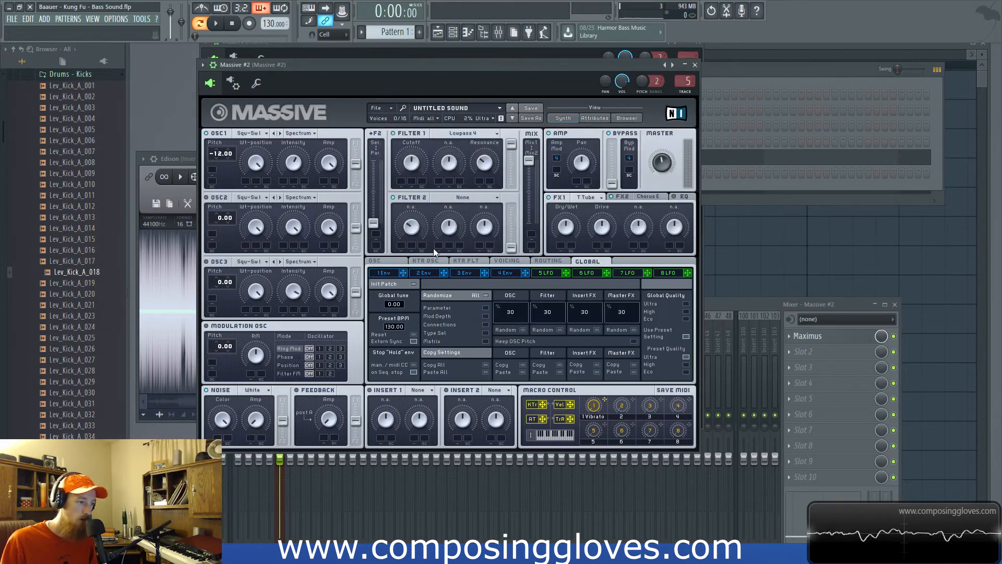
pyautogui.click(517, 260)
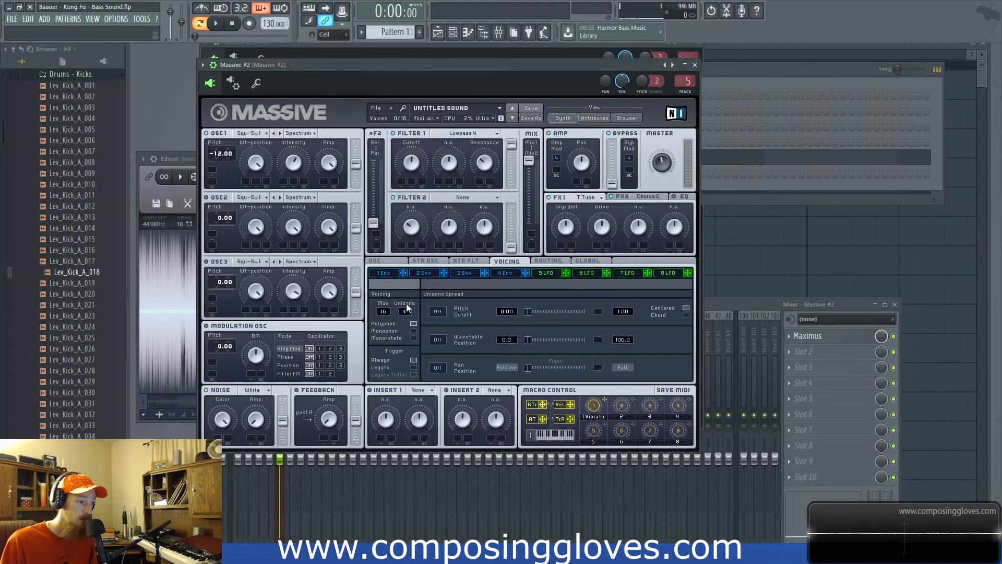
pyautogui.click(413, 331)
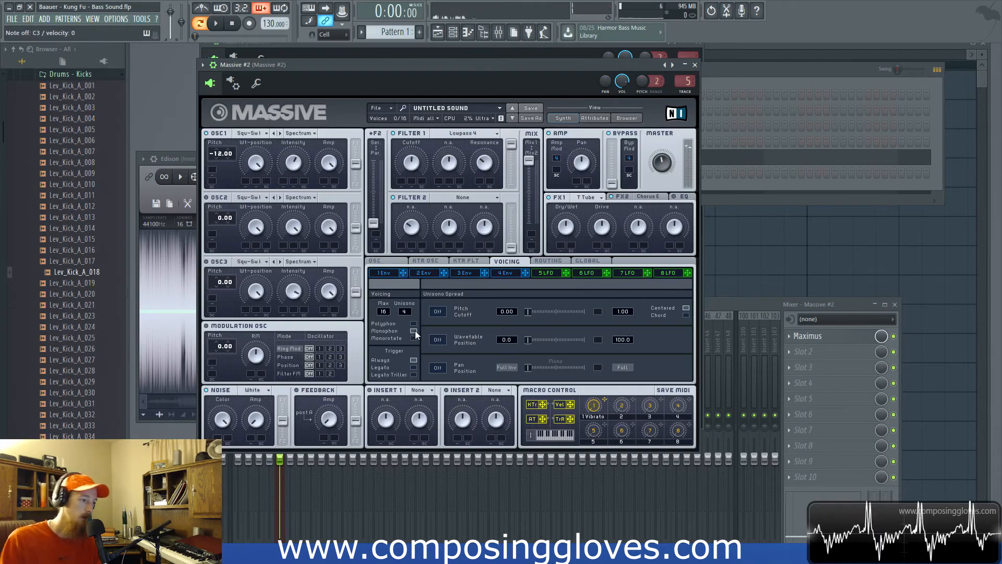
# Show the second Massive's general oscillator settings and sweep OSC1 Intensity while playing, leaving it at a lower value
pyautogui.click(397, 260)
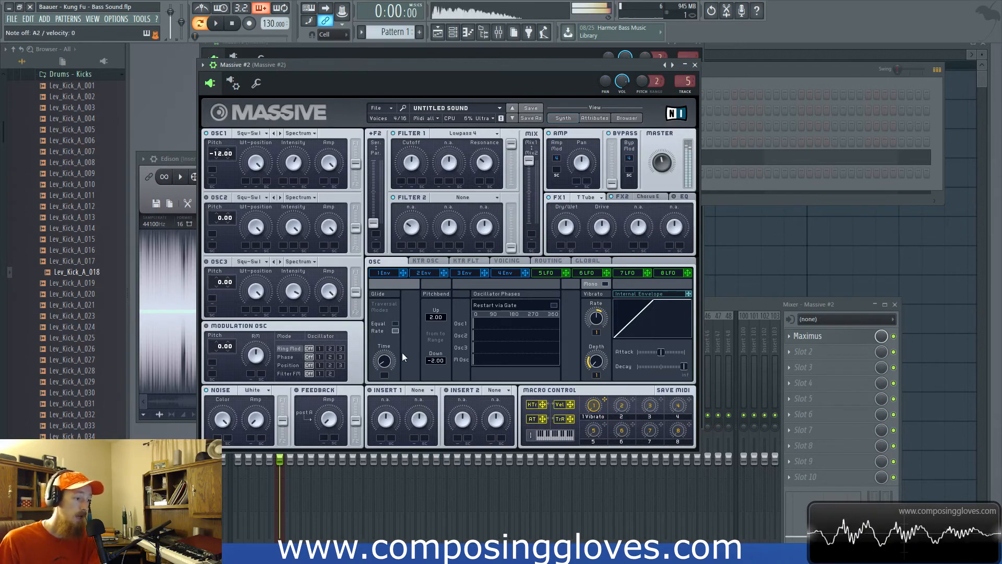
pyautogui.moveTo(295, 162)
pyautogui.mouseDown()
pyautogui.moveTo(294, 204)
pyautogui.moveTo(297, 170)
pyautogui.mouseUp()
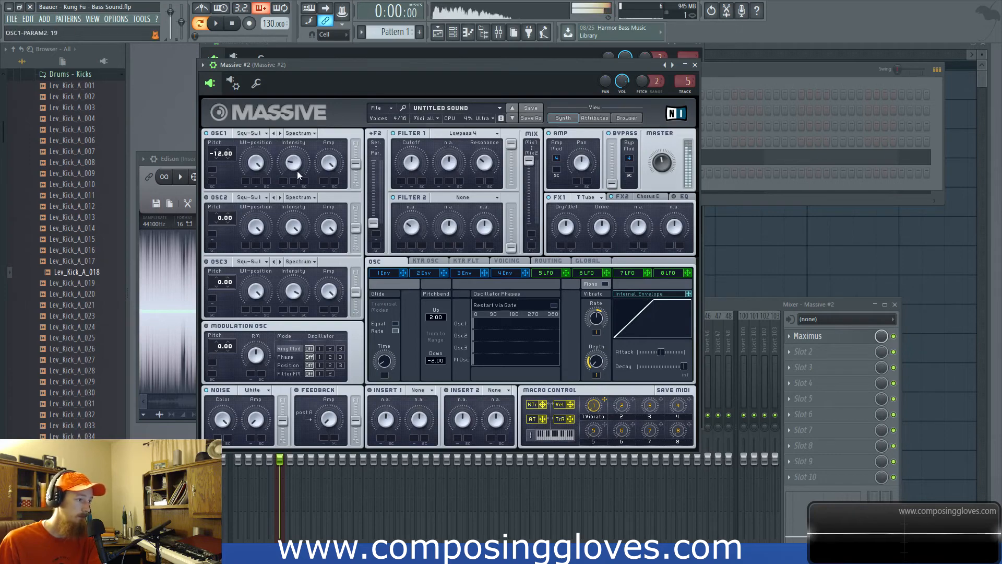
pyautogui.click(600, 224)
pyautogui.moveTo(295, 163); pyautogui.dragTo(302, 177)
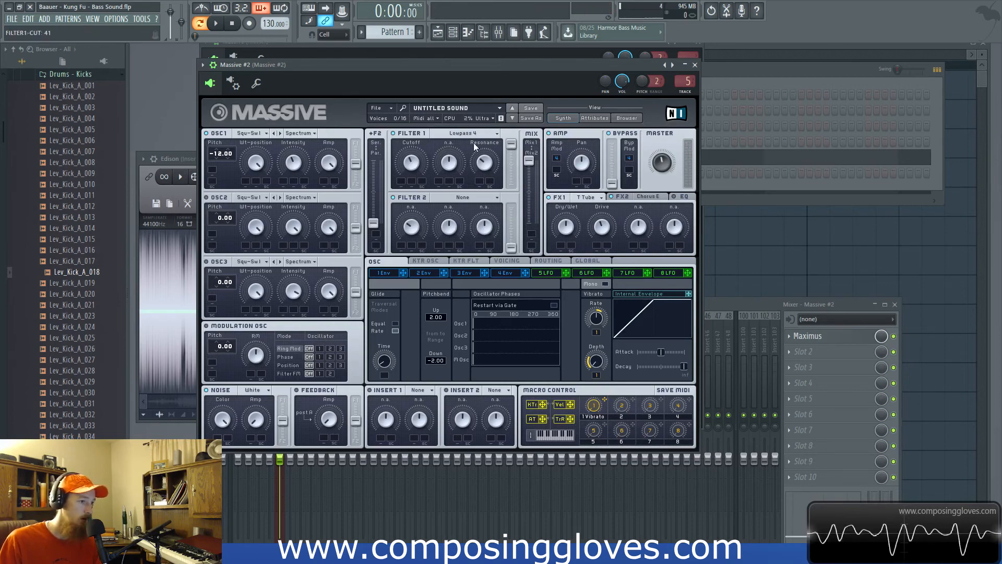
pyautogui.moveTo(444, 62); pyautogui.dragTo(473, 55)
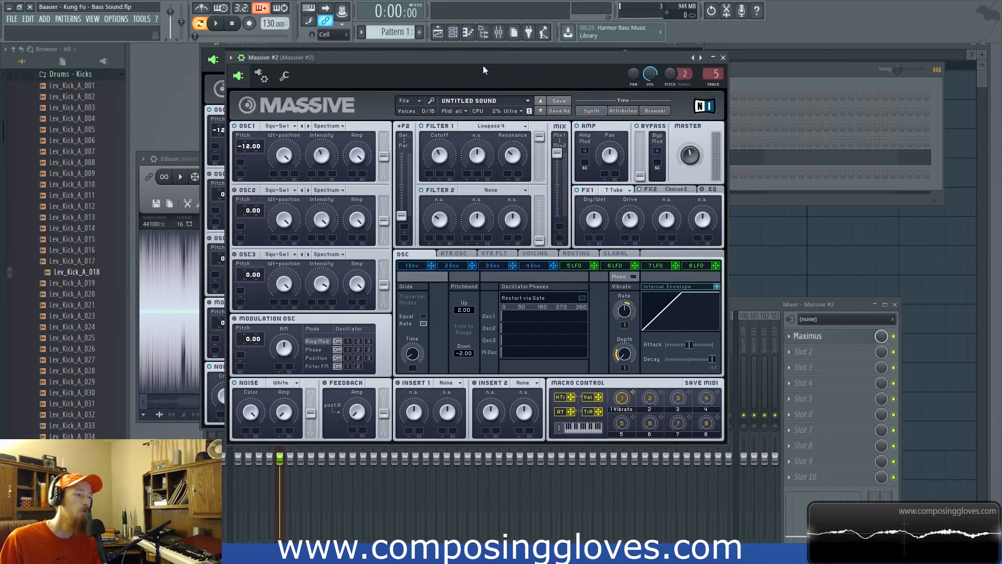